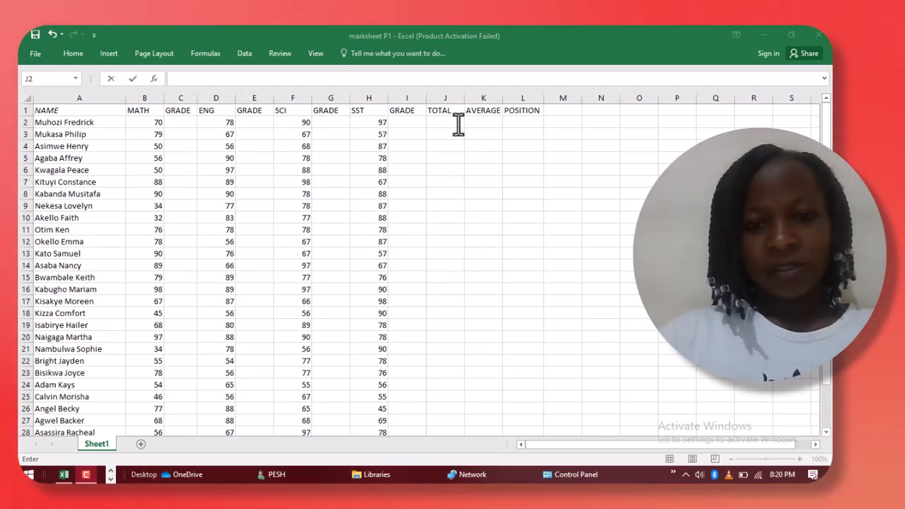
Step: Enter =B2+D2+F2+H2 in cell J2 to total the first learner's four subject marks
{"action": "left_click", "coordinate": [444, 123]}
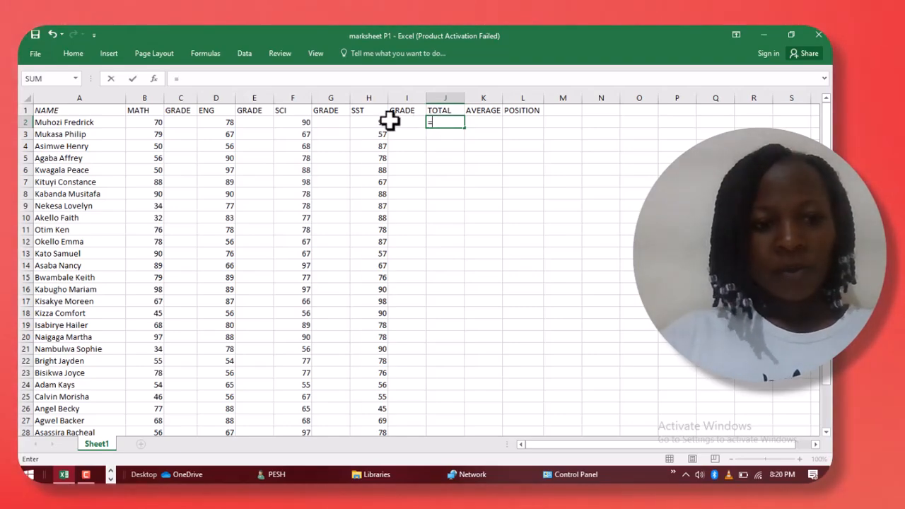
{"action": "left_click", "coordinate": [153, 123]}
{"action": "left_click_drag", "start_coordinate": [154, 123], "coordinate": [191, 118]}
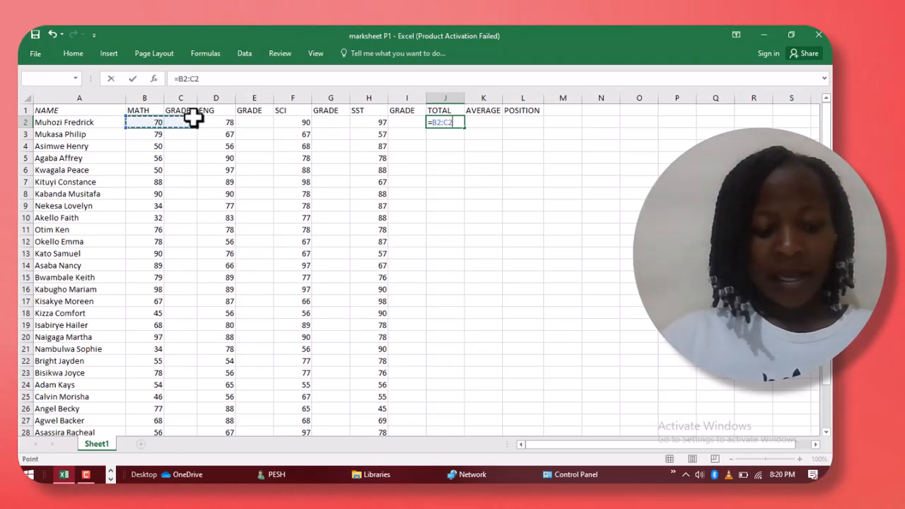
{"action": "type", "text": "+"}
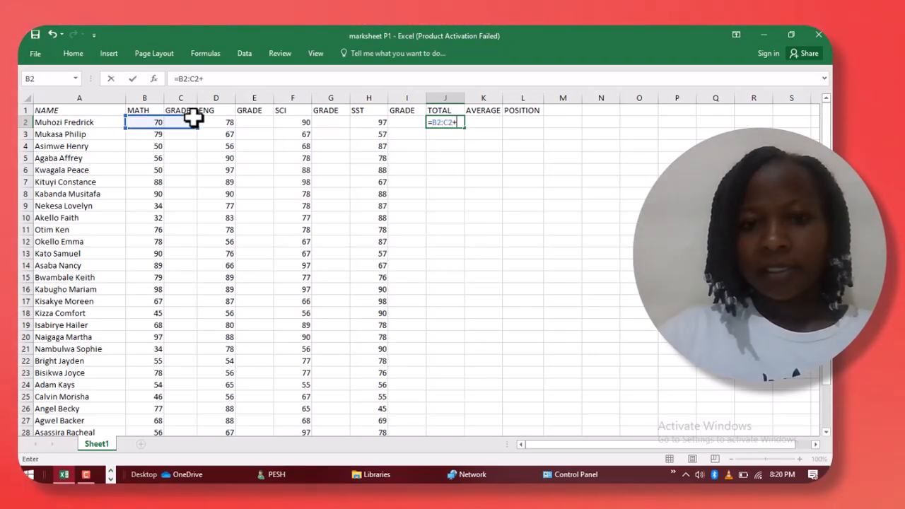
{"action": "key", "text": "BackSpace"}
{"action": "key", "text": "BackSpace"}
{"action": "key", "text": "BackSpace"}
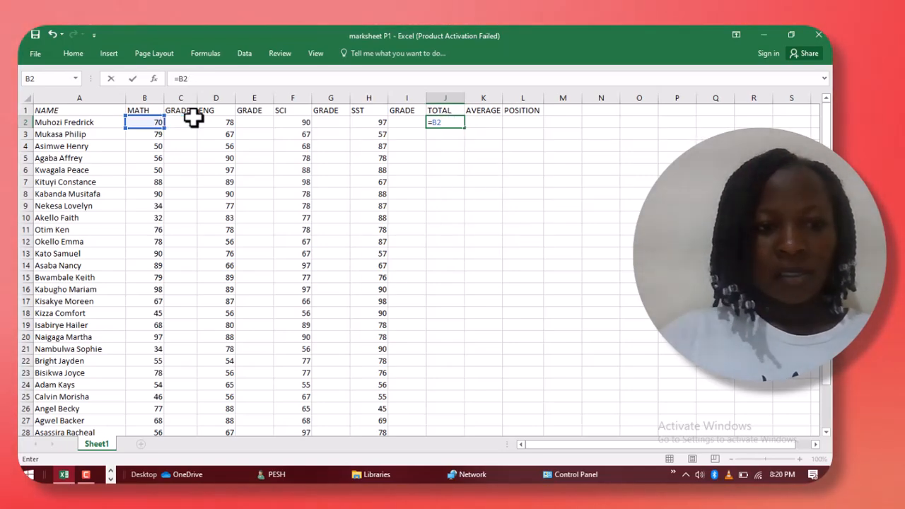
{"action": "type", "text": "=B2"}
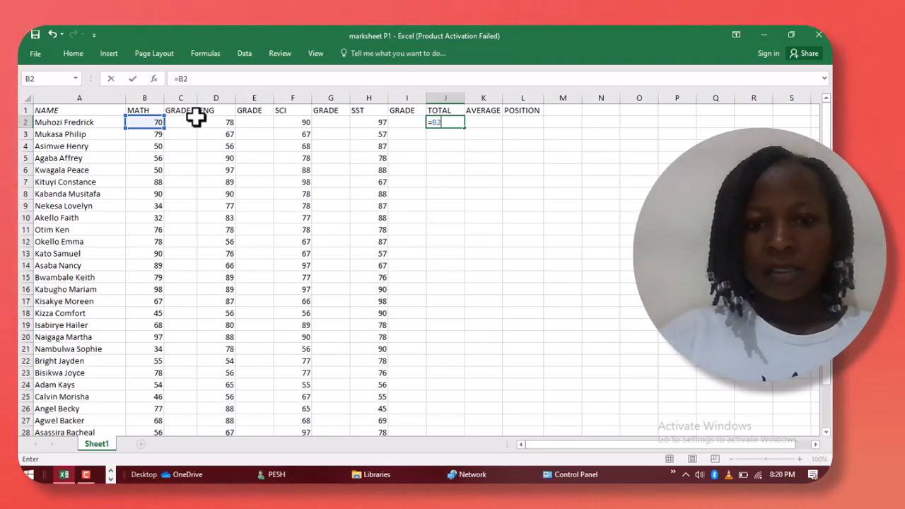
{"action": "type", "text": "+"}
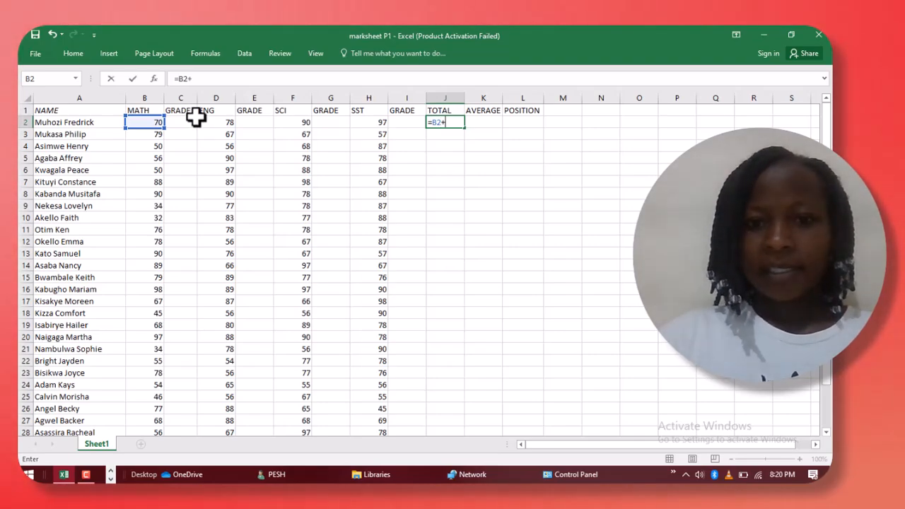
{"action": "left_click", "coordinate": [229, 124]}
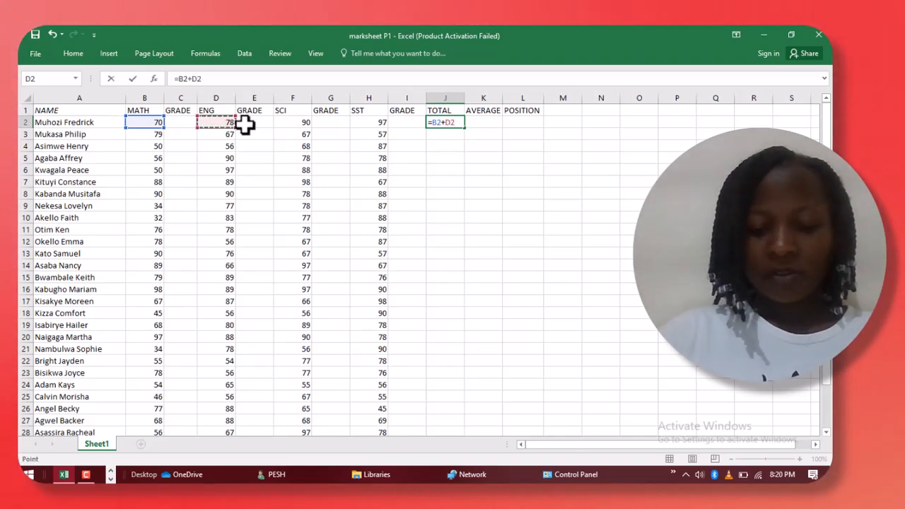
{"action": "type", "text": "+"}
{"action": "left_click", "coordinate": [295, 122]}
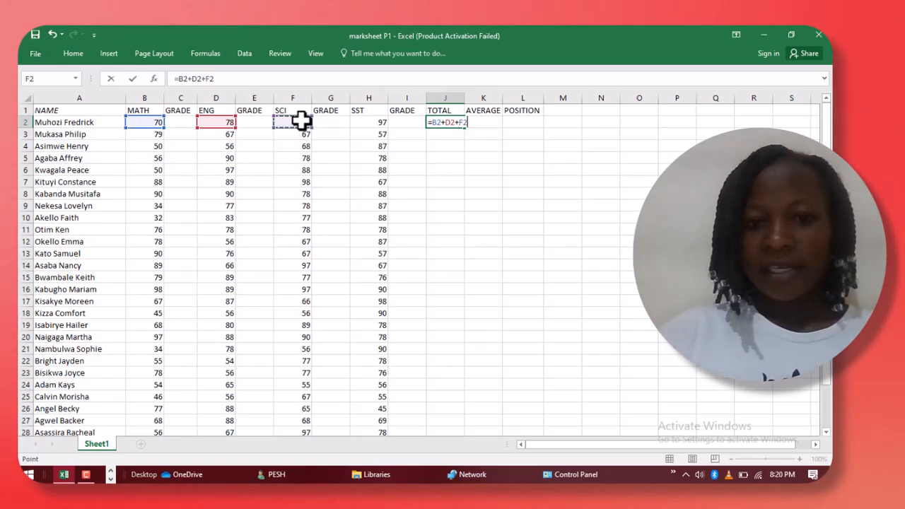
{"action": "left_click", "coordinate": [368, 122]}
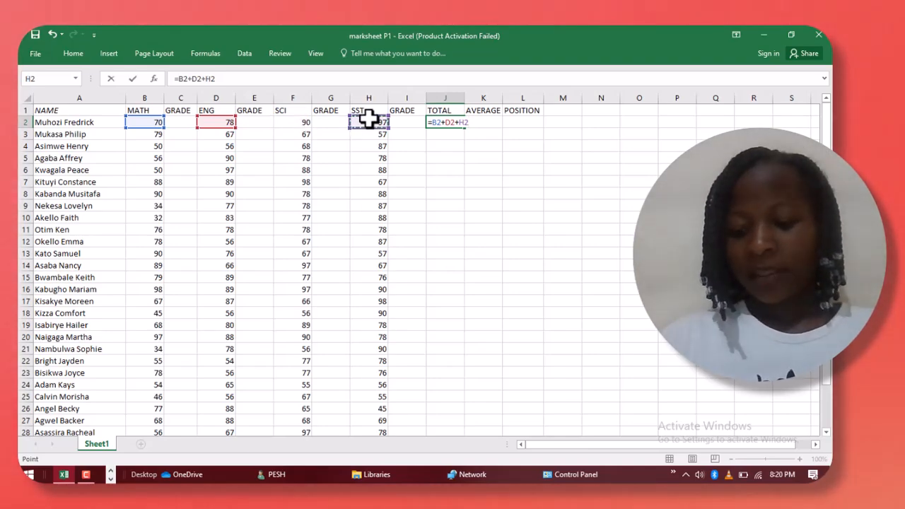
{"action": "key", "text": "Return"}
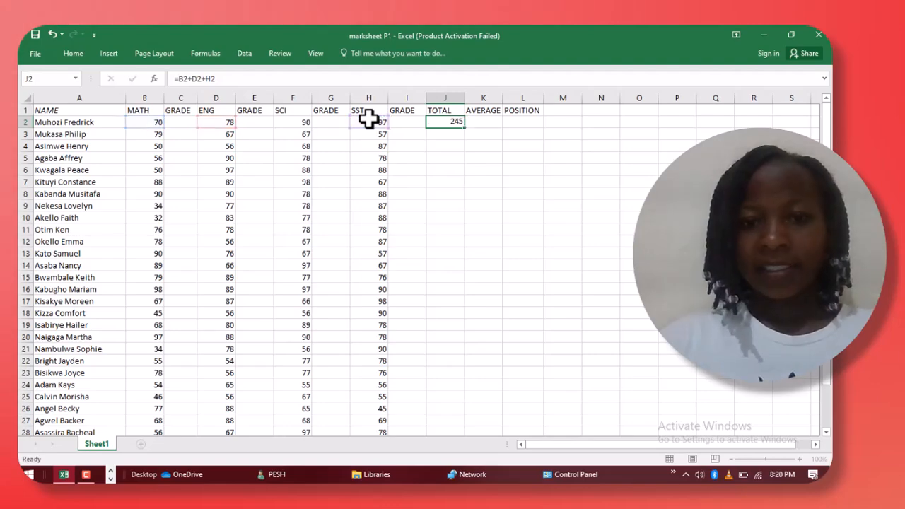
{"action": "left_click", "coordinate": [456, 122]}
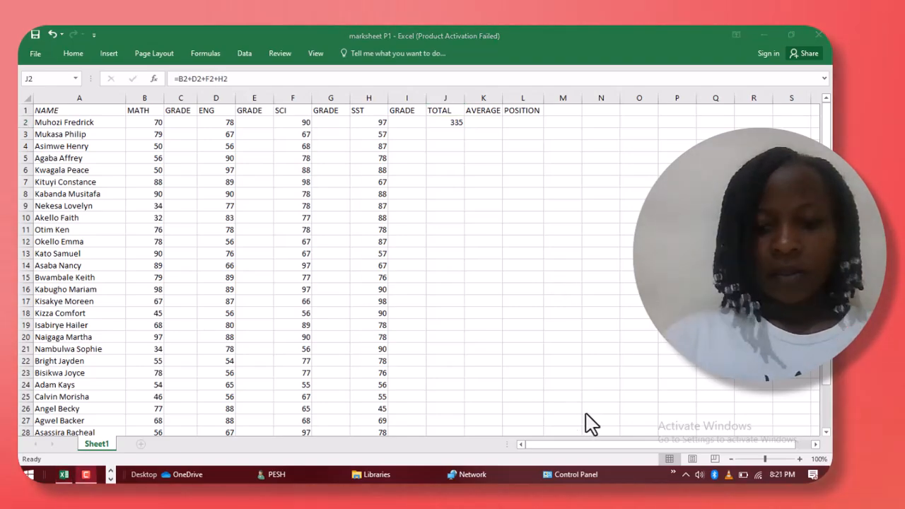
Step: Fill the total formula from J2 down to J31 and review the filled TOTAL column
{"action": "left_click", "coordinate": [445, 126]}
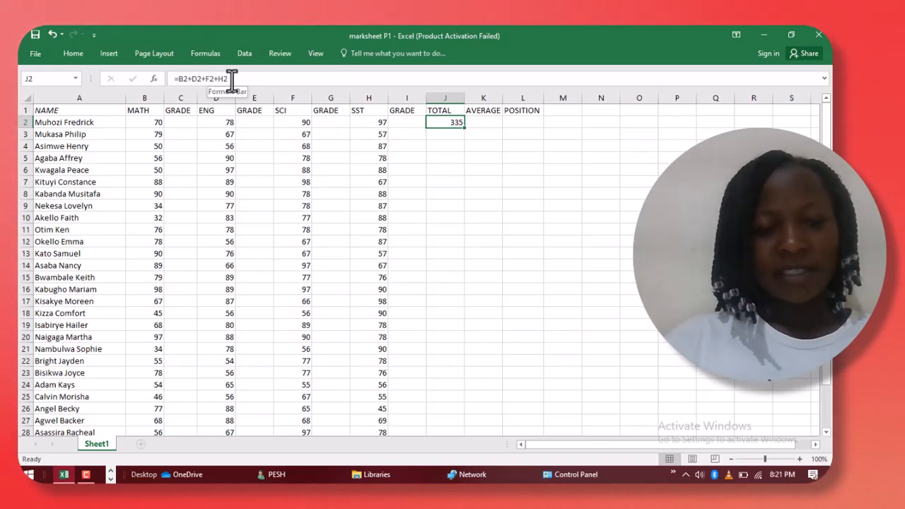
{"action": "double_click", "coordinate": [464, 127]}
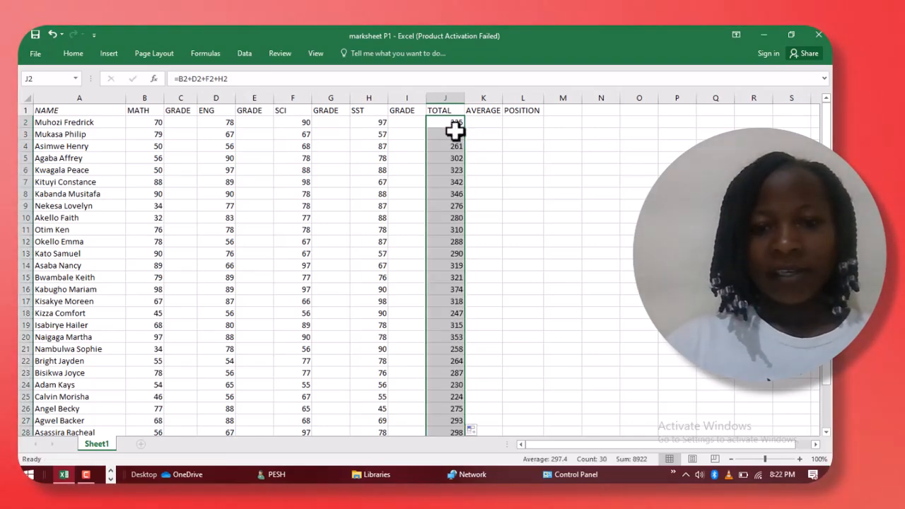
{"action": "scroll", "coordinate": [434, 171], "scroll_direction": "down", "scroll_amount": 1}
{"action": "scroll", "coordinate": [434, 171], "scroll_direction": "down", "scroll_amount": 2}
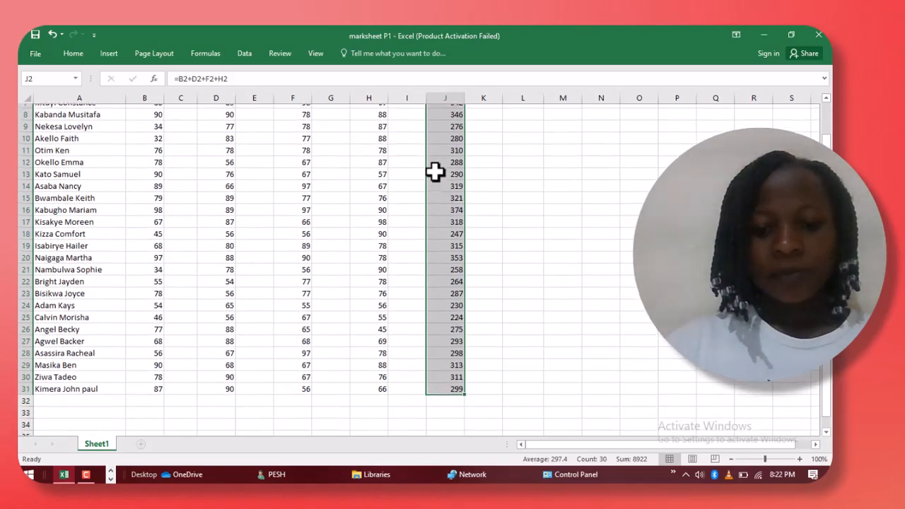
{"action": "scroll", "coordinate": [380, 267], "scroll_direction": "up", "scroll_amount": 3}
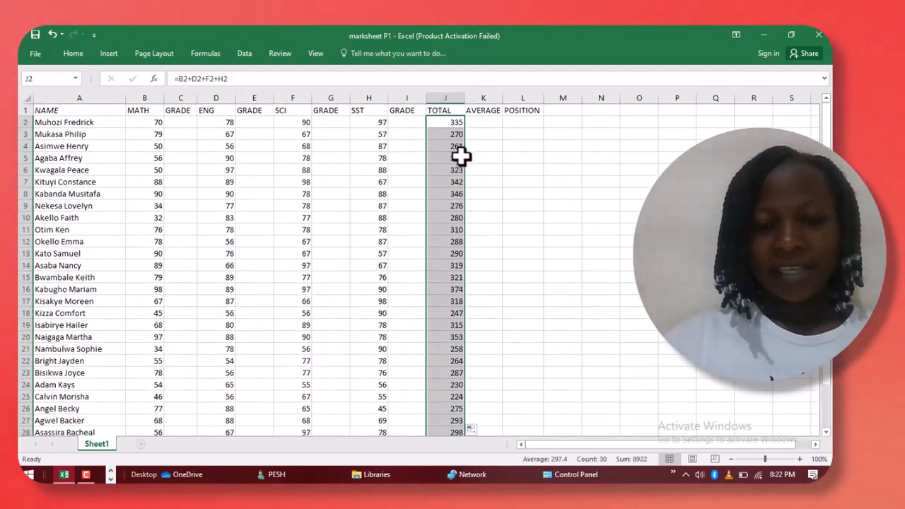
Step: Enter =AVERAGE(B2,D2,F2,H2) in cell K2 to average the first learner's four subject marks
{"action": "left_click", "coordinate": [480, 125]}
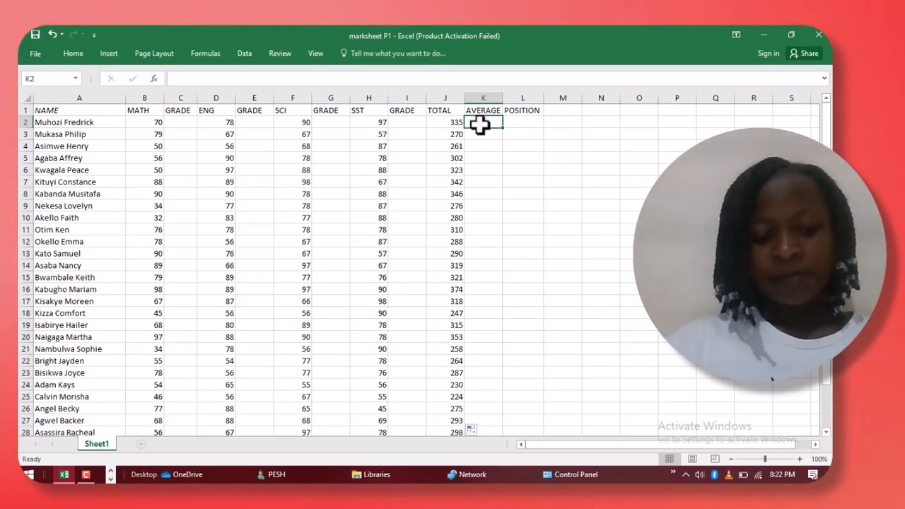
{"action": "type", "text": "="}
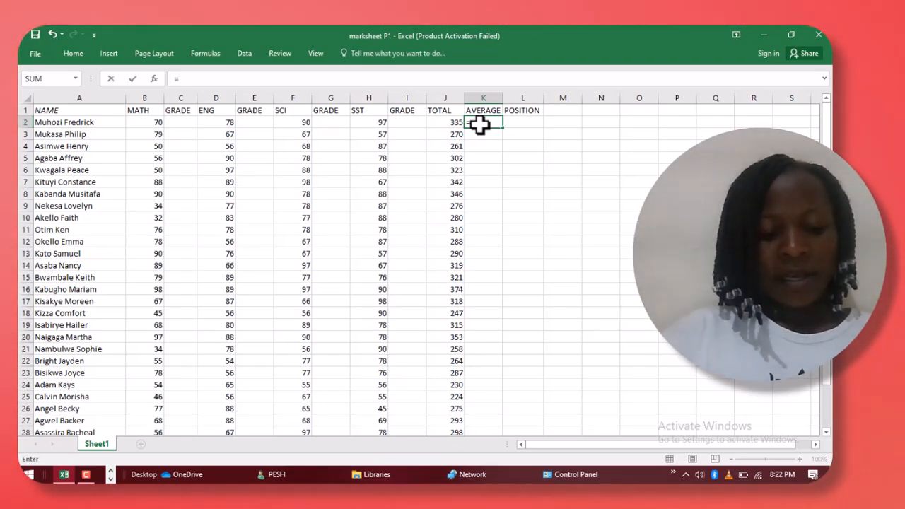
{"action": "type", "text": "AVE"}
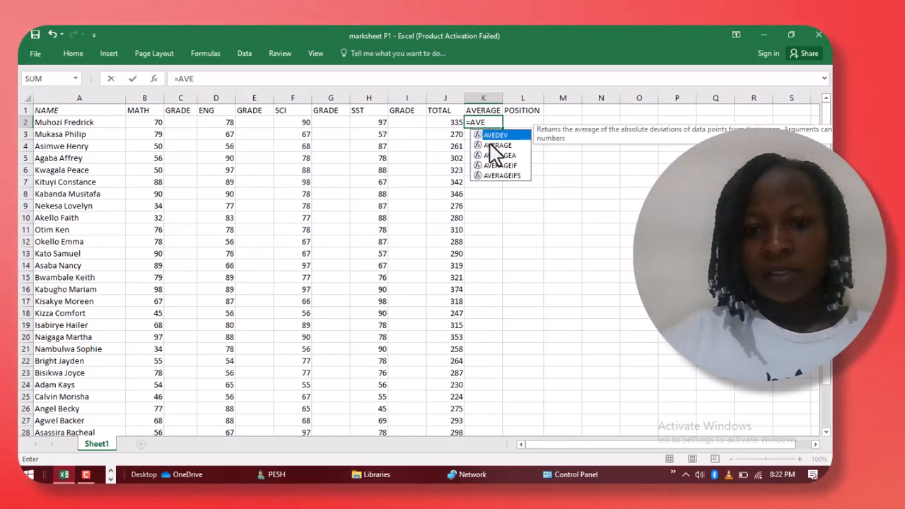
{"action": "left_click", "coordinate": [489, 146]}
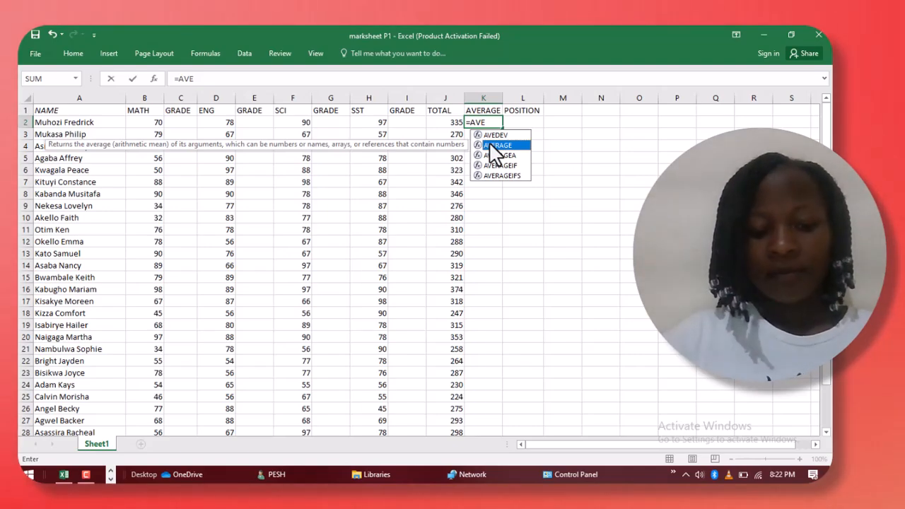
{"action": "type", "text": "rage("}
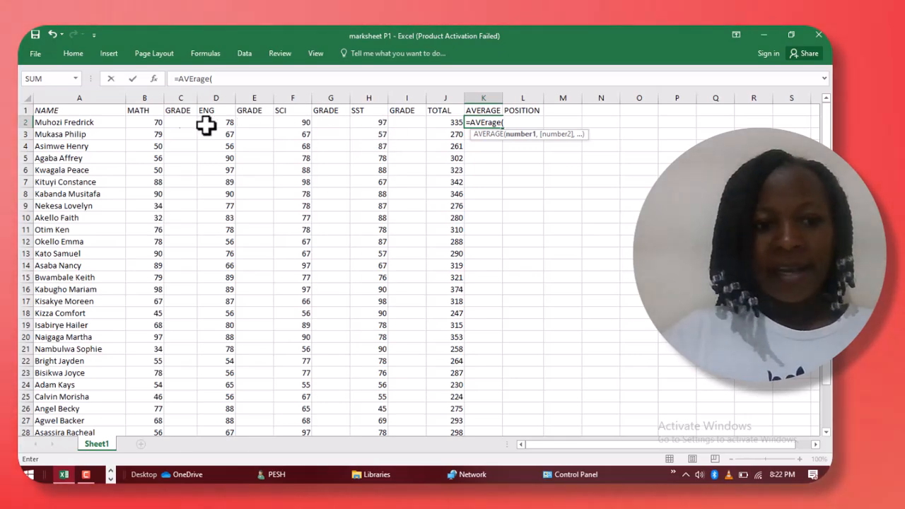
{"action": "left_click", "coordinate": [155, 123]}
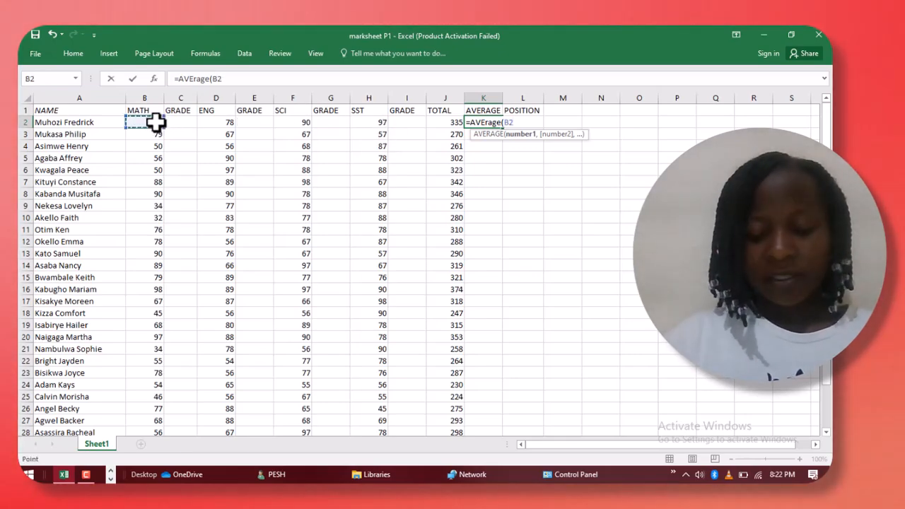
{"action": "type", "text": ","}
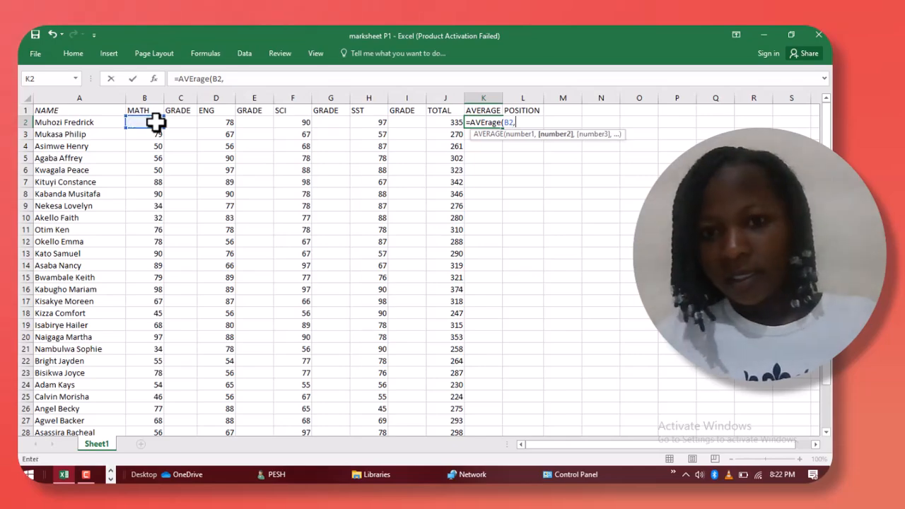
{"action": "left_click", "coordinate": [226, 124]}
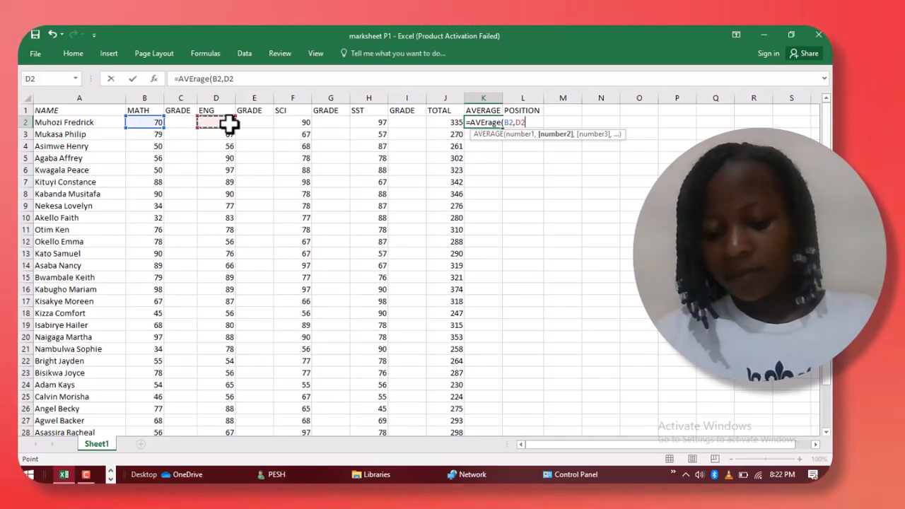
{"action": "type", "text": ","}
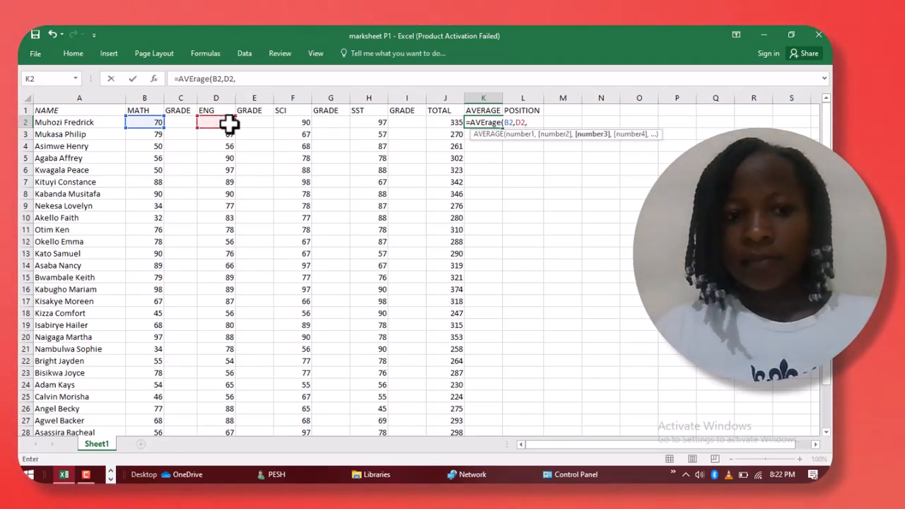
{"action": "left_click", "coordinate": [301, 123]}
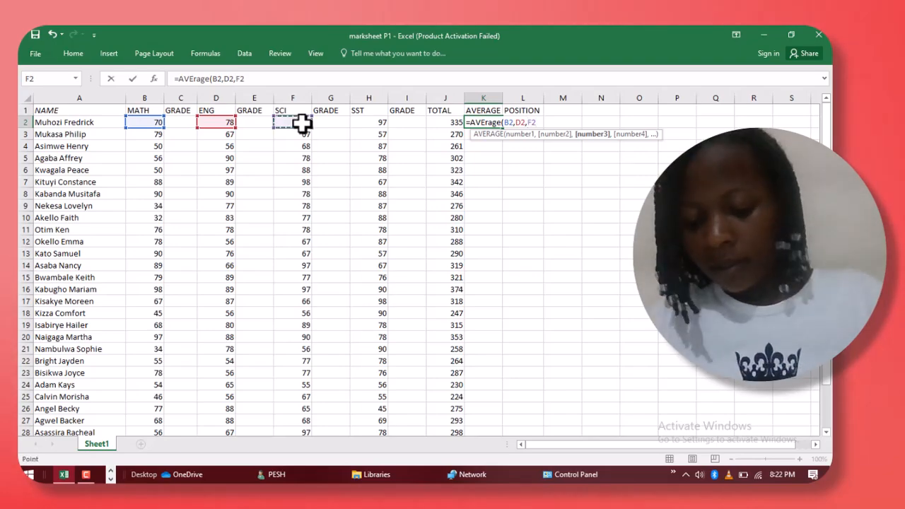
{"action": "type", "text": ","}
{"action": "left_click", "coordinate": [380, 122]}
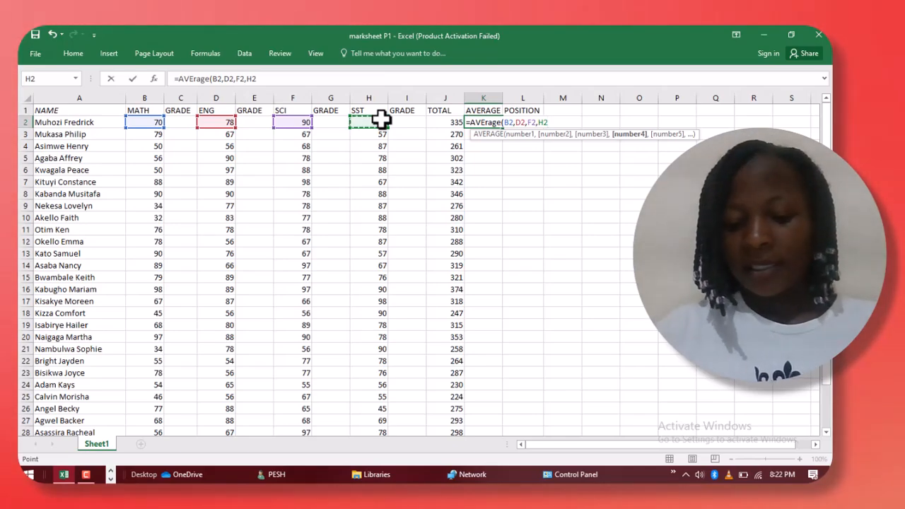
{"action": "type", "text": ")"}
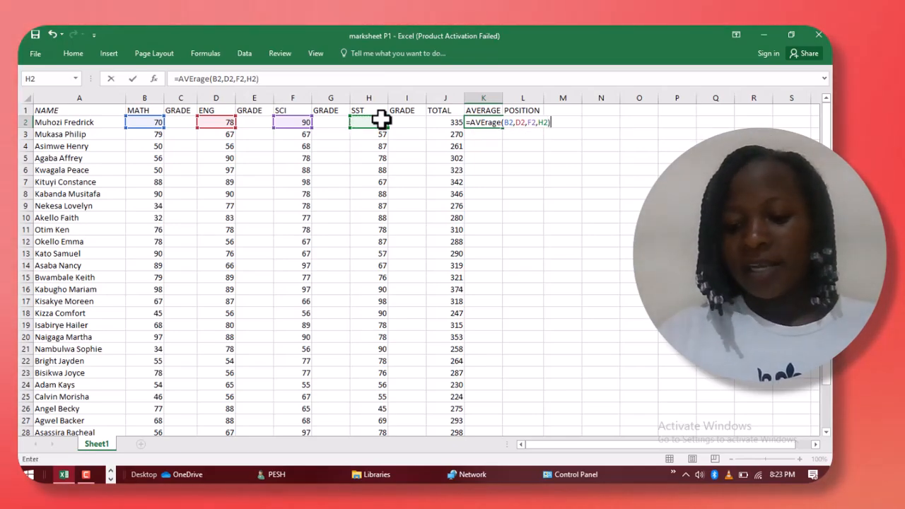
{"action": "key", "text": "Return"}
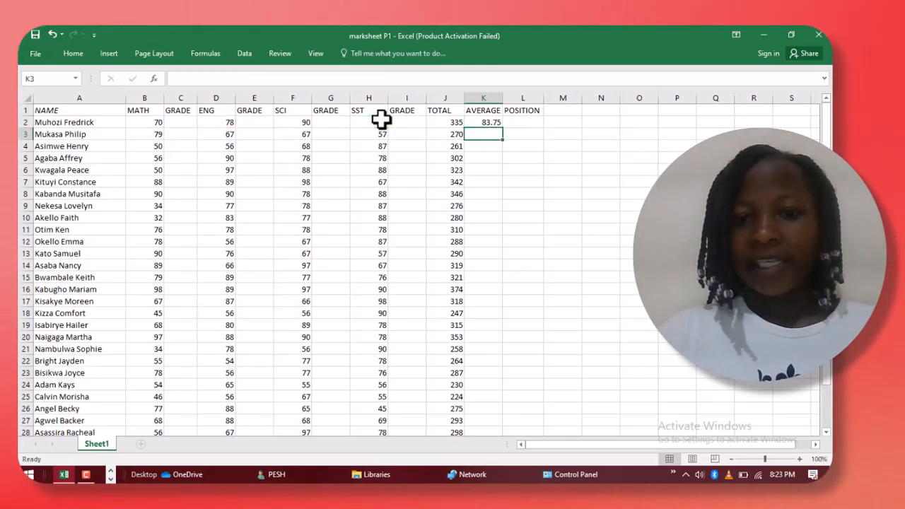
Step: Fill the average formula from K2 down the AVERAGE column for all learners
{"action": "left_click", "coordinate": [491, 123]}
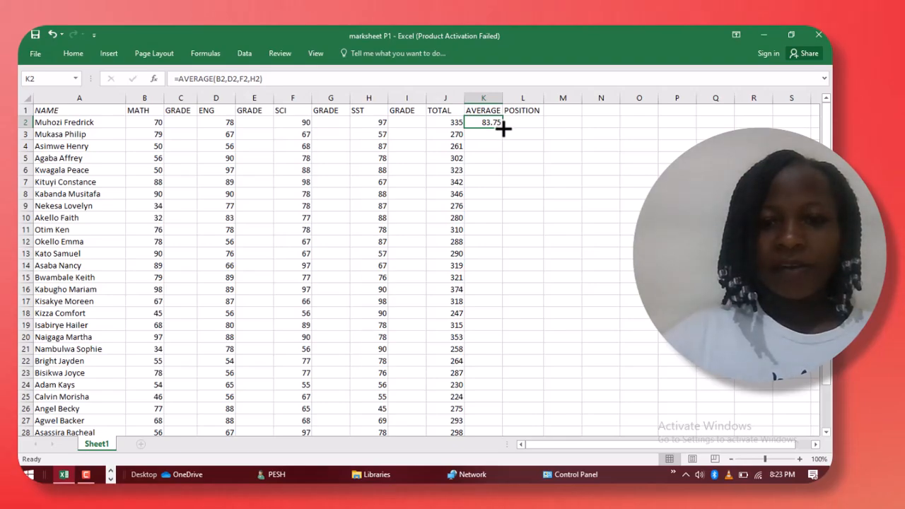
{"action": "double_click", "coordinate": [502, 127]}
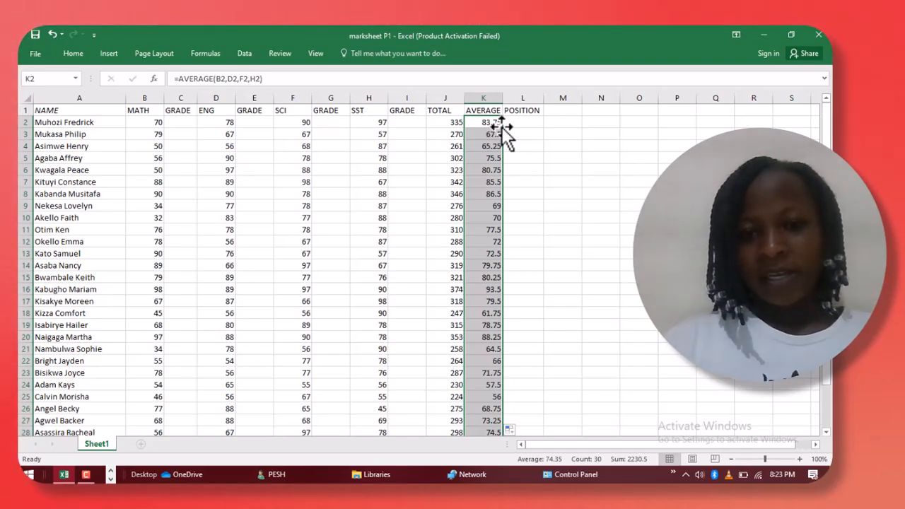
{"action": "left_click", "coordinate": [525, 122]}
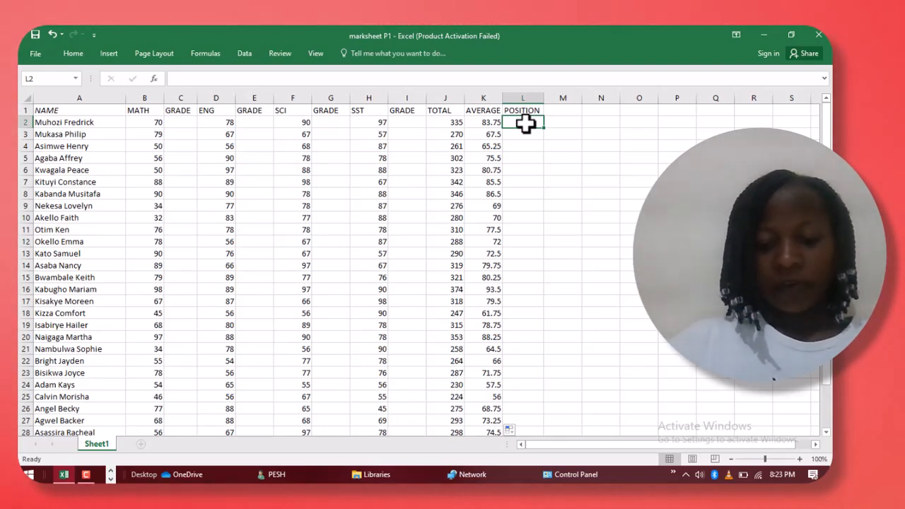
{"action": "type", "text": "="}
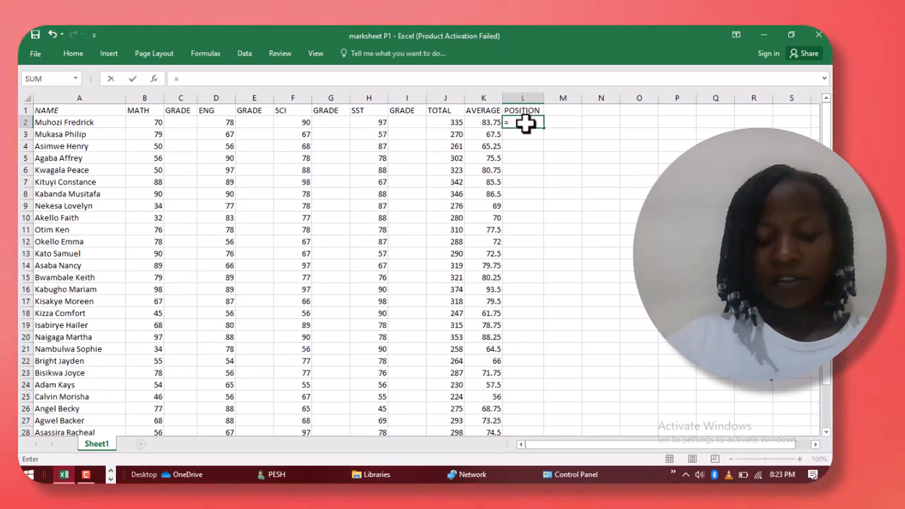
{"action": "type", "text": "Ra"}
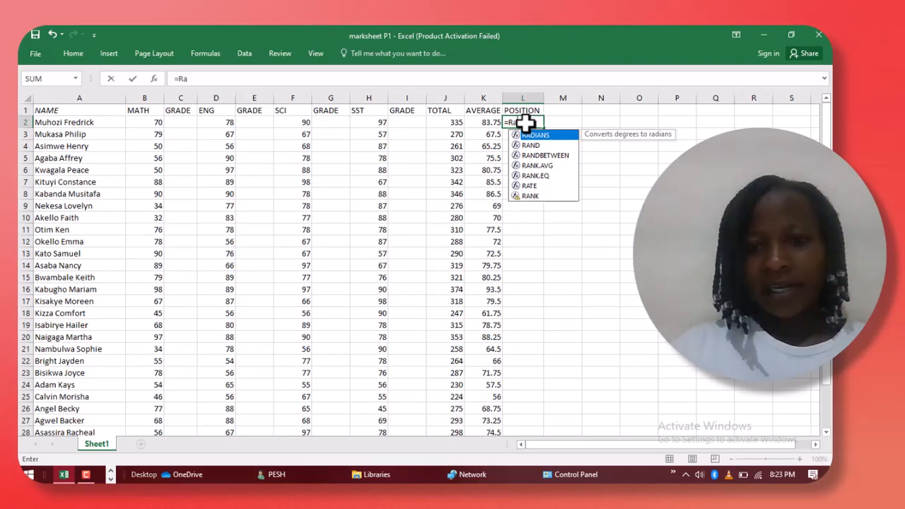
{"action": "type", "text": "nk"}
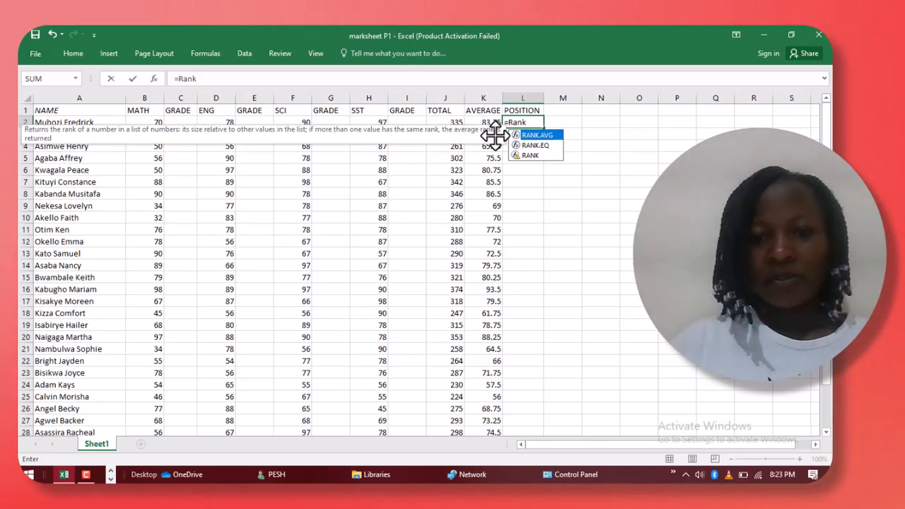
{"action": "left_click", "coordinate": [447, 121]}
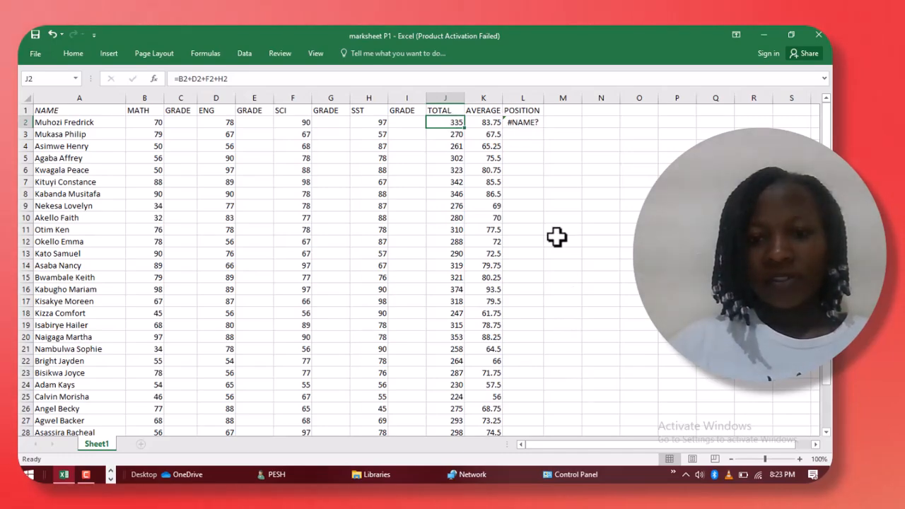
Step: Enter =RANK(J2,J2:J31,0) in cell L2 to rank the first learner's total in descending order
{"action": "left_click", "coordinate": [530, 124]}
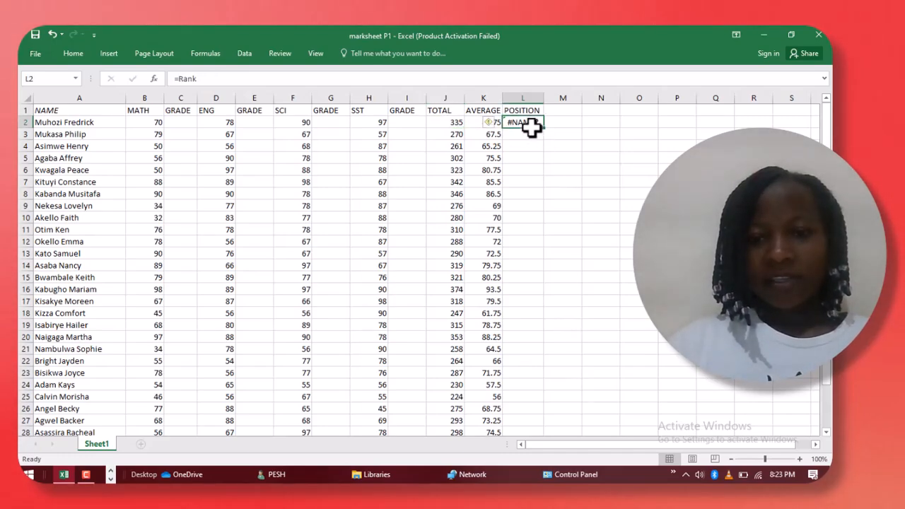
{"action": "key", "text": "BackSpace"}
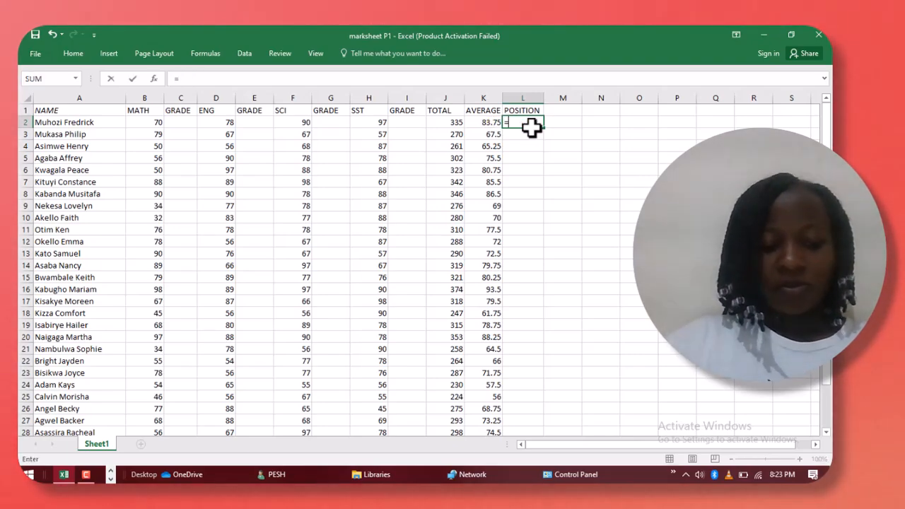
{"action": "type", "text": "Rank"}
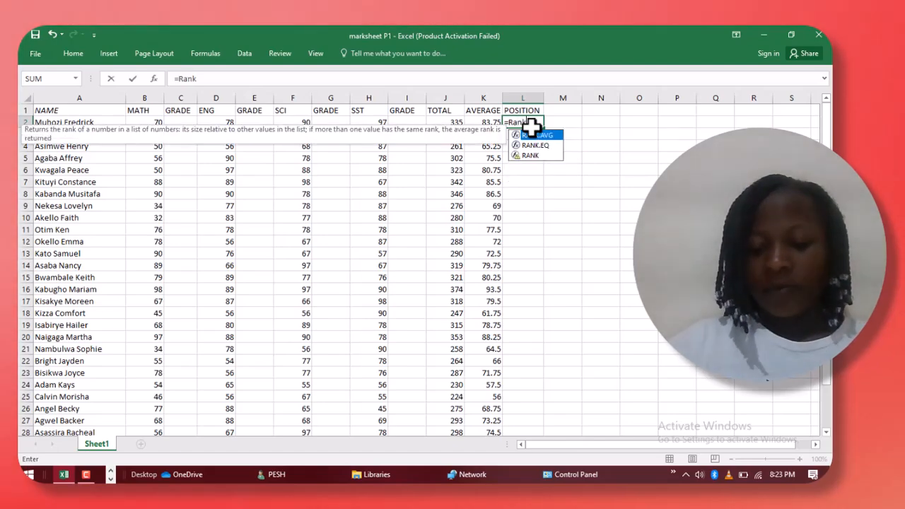
{"action": "type", "text": "("}
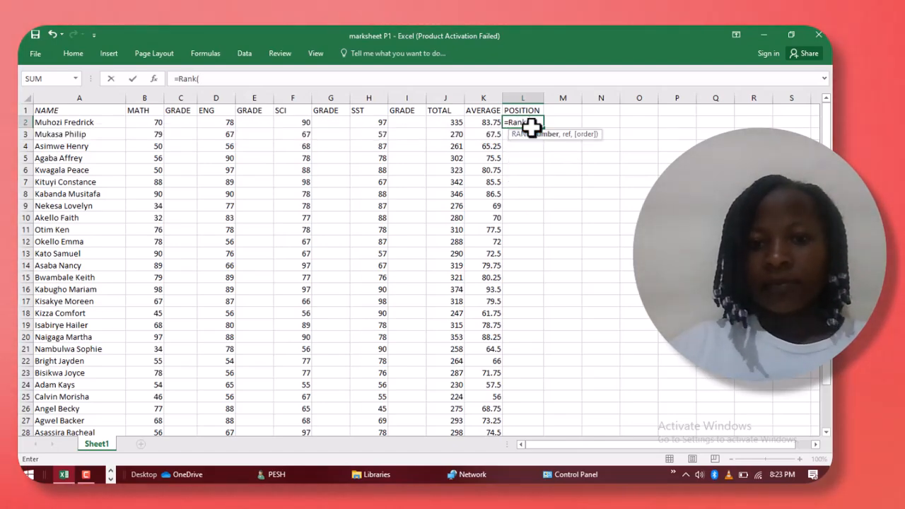
{"action": "left_click", "coordinate": [451, 124]}
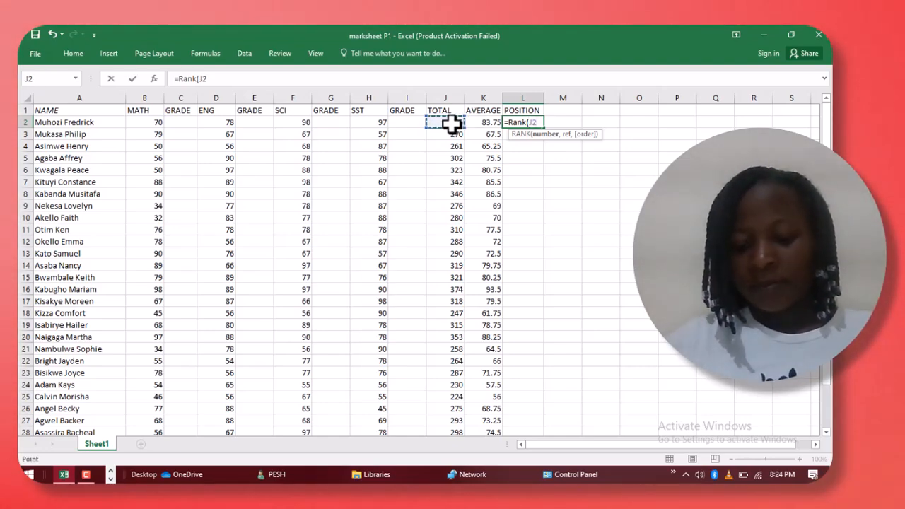
{"action": "type", "text": ","}
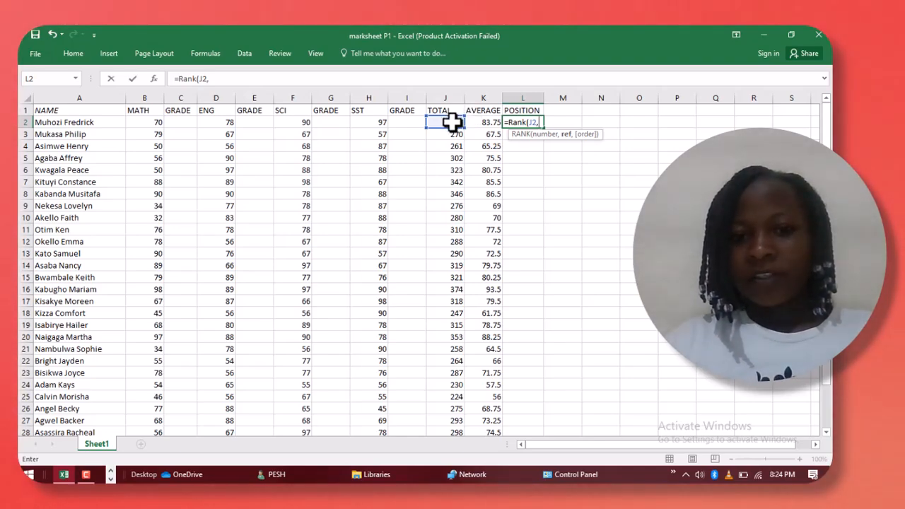
{"action": "left_click_drag", "start_coordinate": [451, 122], "coordinate": [458, 300]}
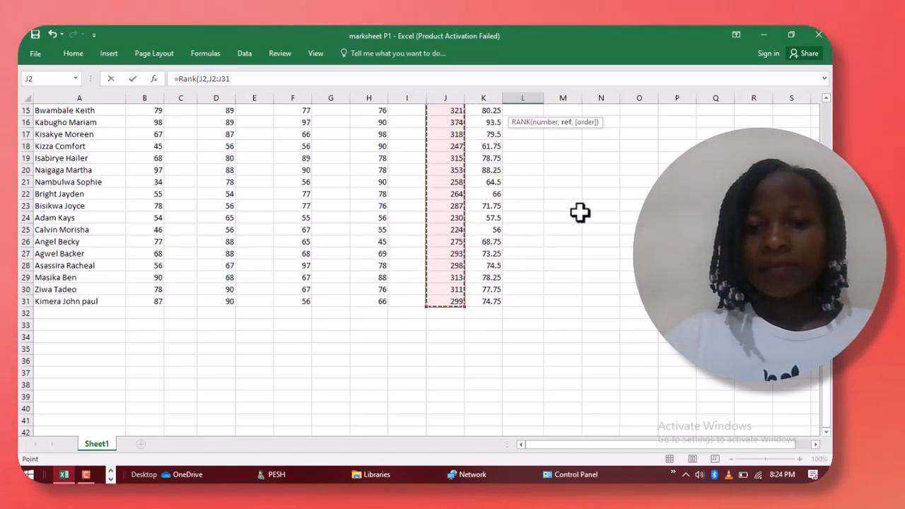
{"action": "scroll", "coordinate": [557, 257], "scroll_direction": "up", "scroll_amount": 3}
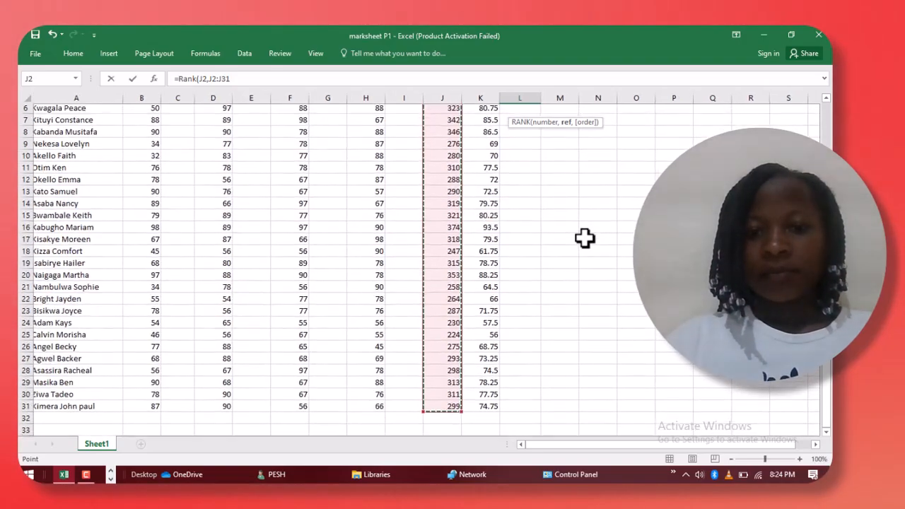
{"action": "scroll", "coordinate": [585, 238], "scroll_direction": "up", "scroll_amount": 2}
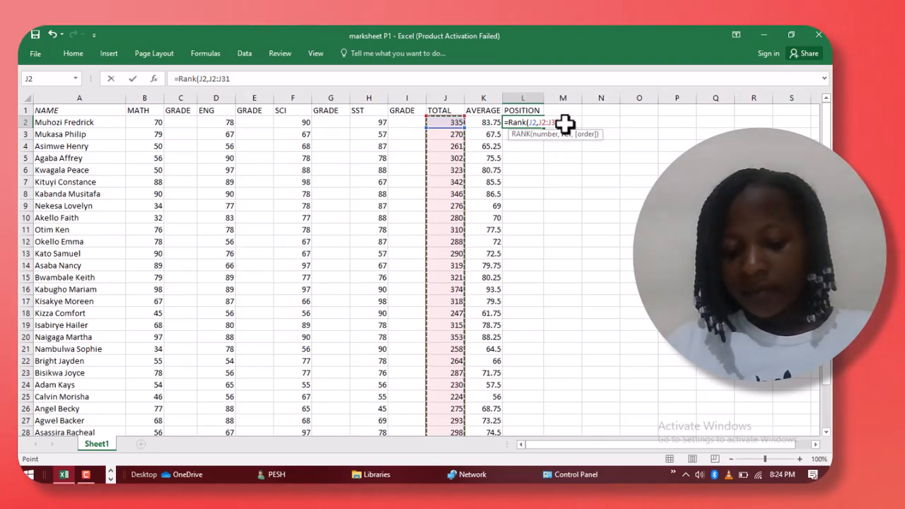
{"action": "type", "text": ",0"}
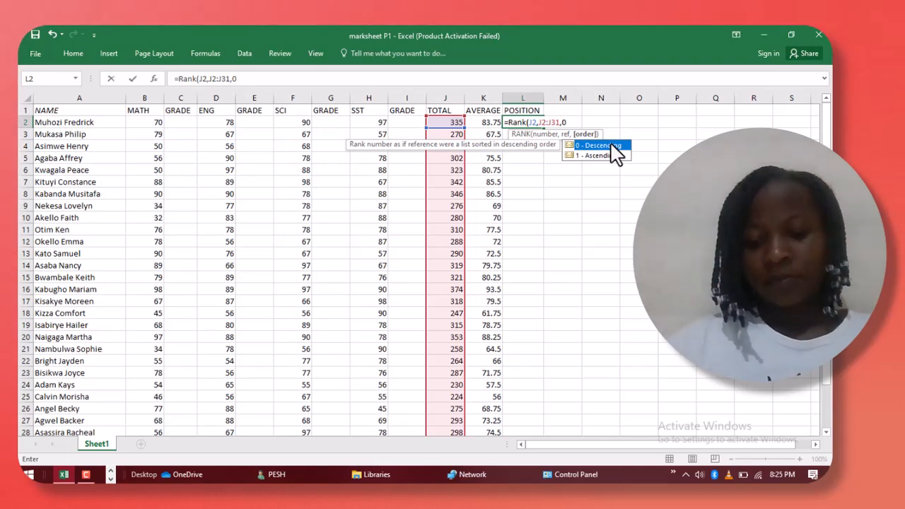
{"action": "type", "text": ")"}
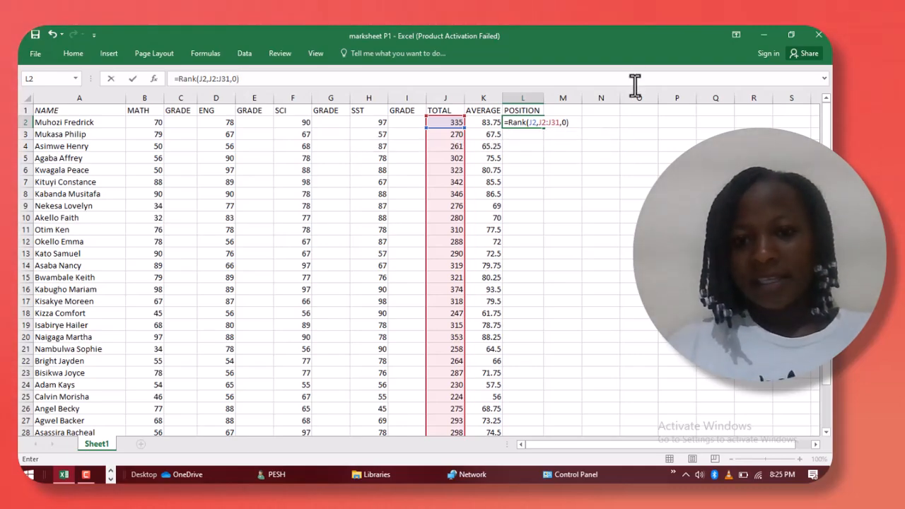
{"action": "left_click", "coordinate": [545, 124]}
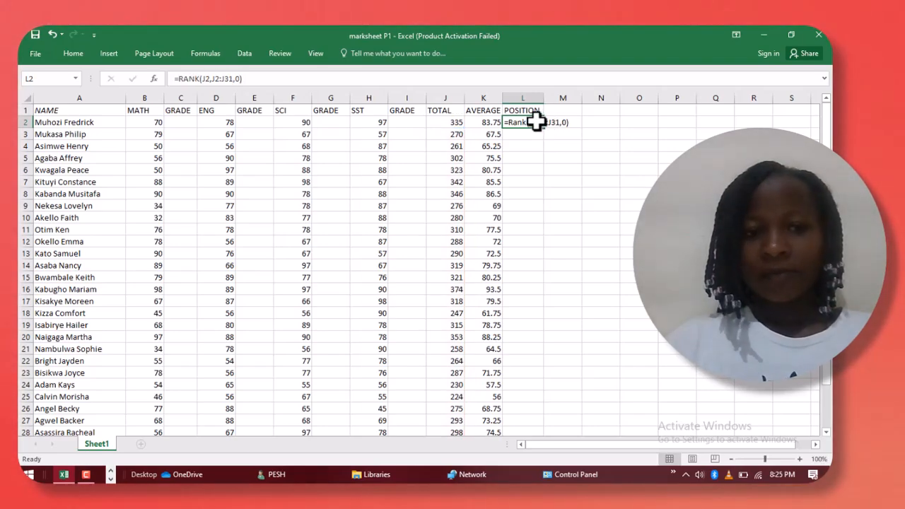
Step: Make the ranking range in L2's formula absolute so it reads =RANK(J2,$J$2:$J$31,0)
{"action": "left_click", "coordinate": [215, 79]}
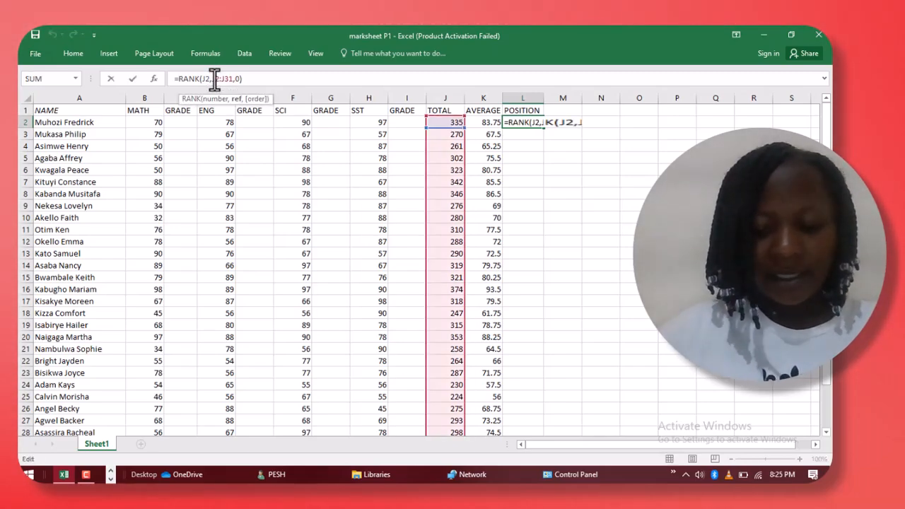
{"action": "type", "text": "$"}
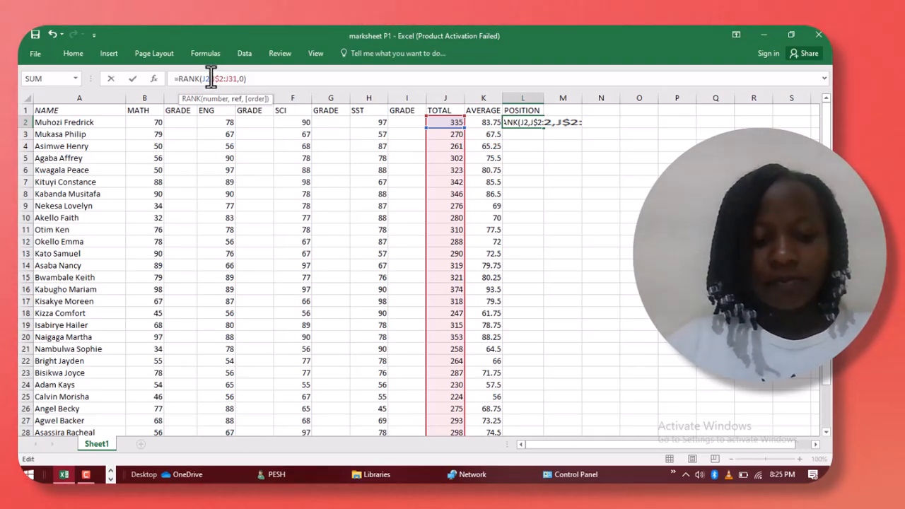
{"action": "type", "text": "$J"}
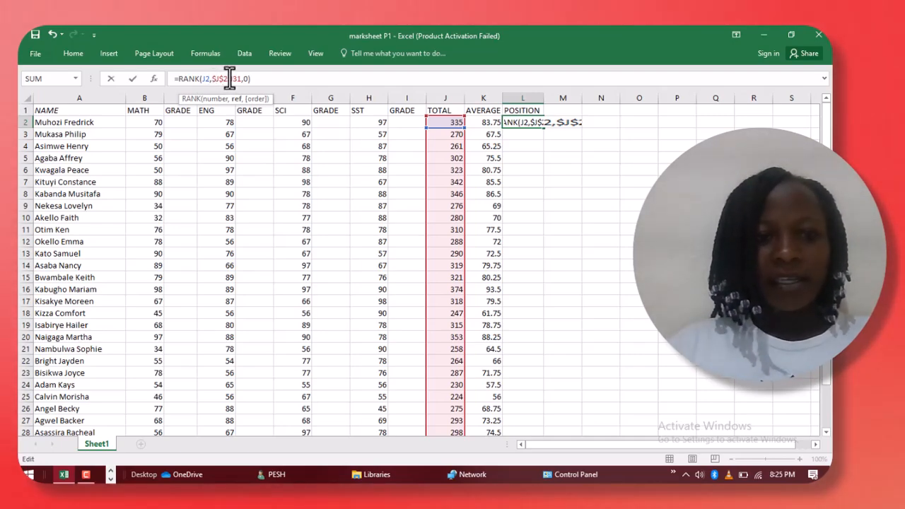
{"action": "type", "text": "$"}
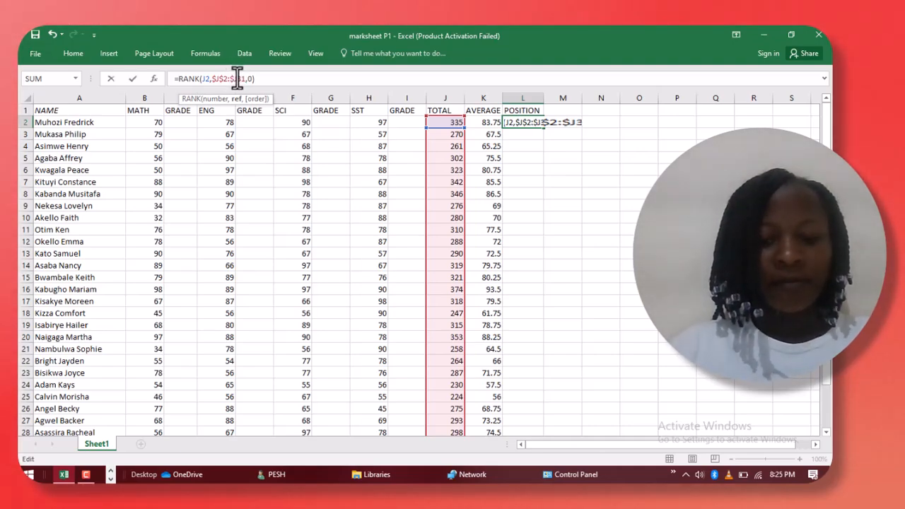
{"action": "type", "text": "$"}
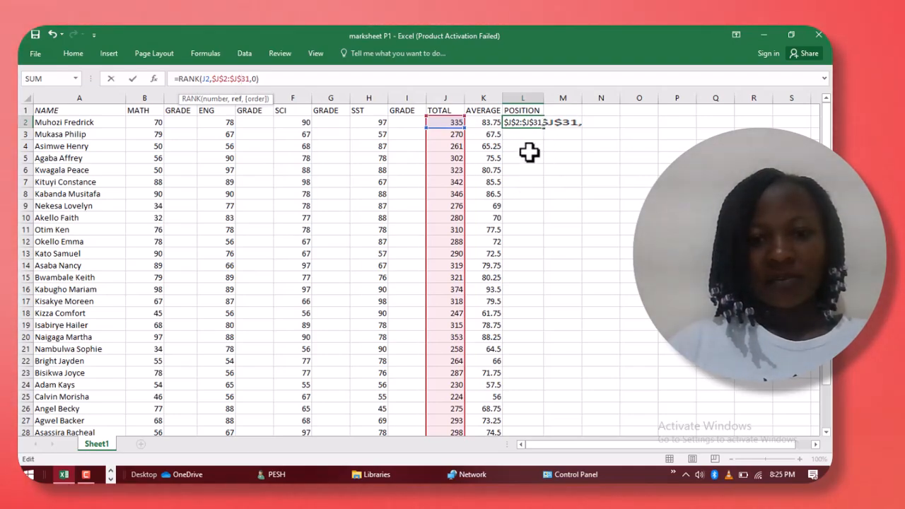
{"action": "key", "text": "Return"}
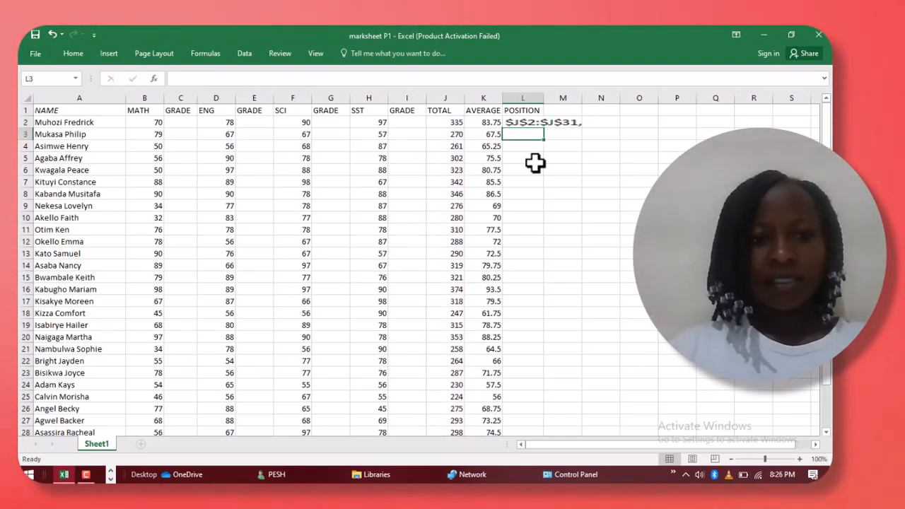
{"action": "left_click", "coordinate": [549, 123]}
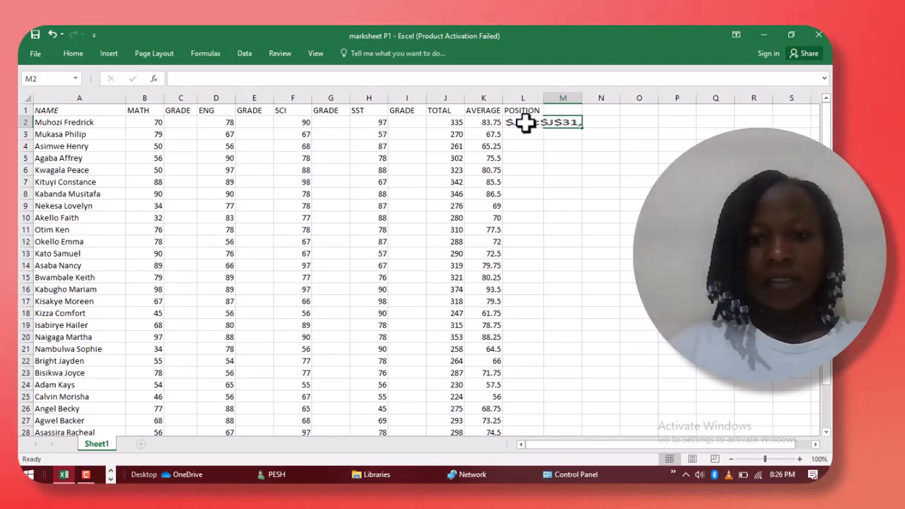
{"action": "left_click", "coordinate": [521, 123]}
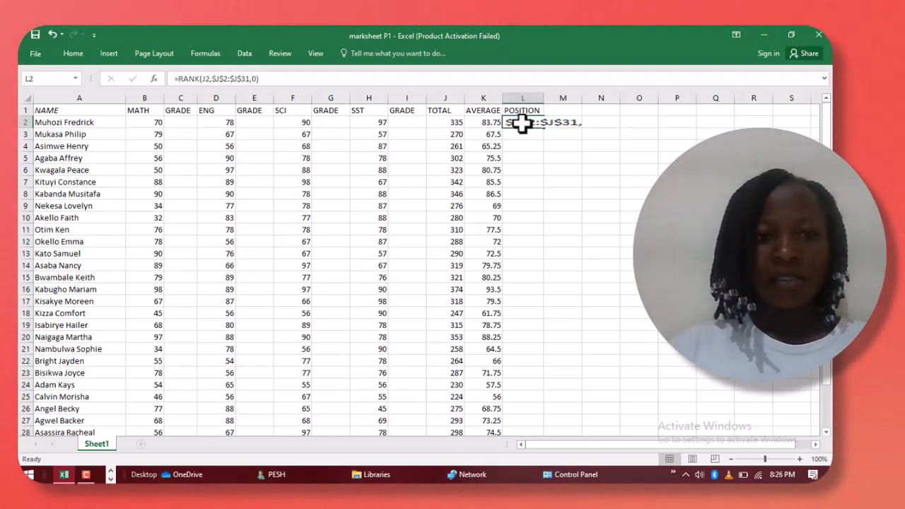
{"action": "key", "text": "Return"}
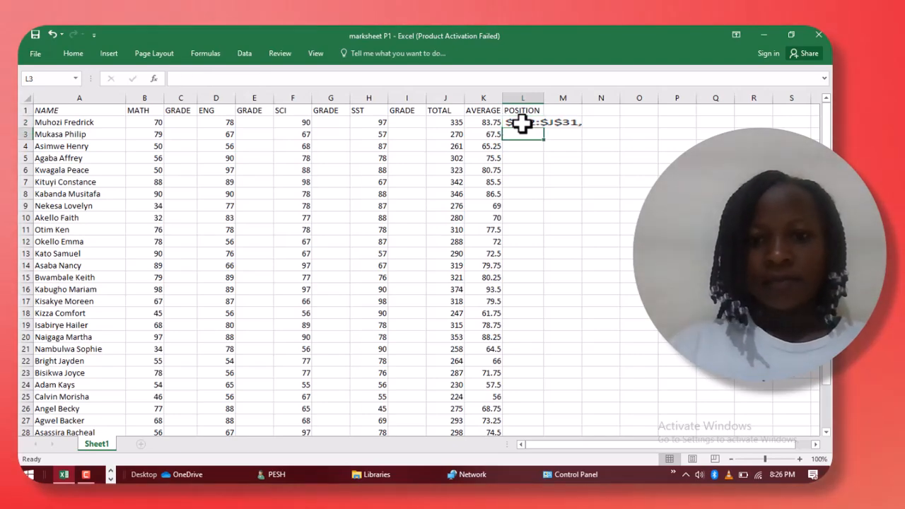
{"action": "left_click", "coordinate": [521, 123]}
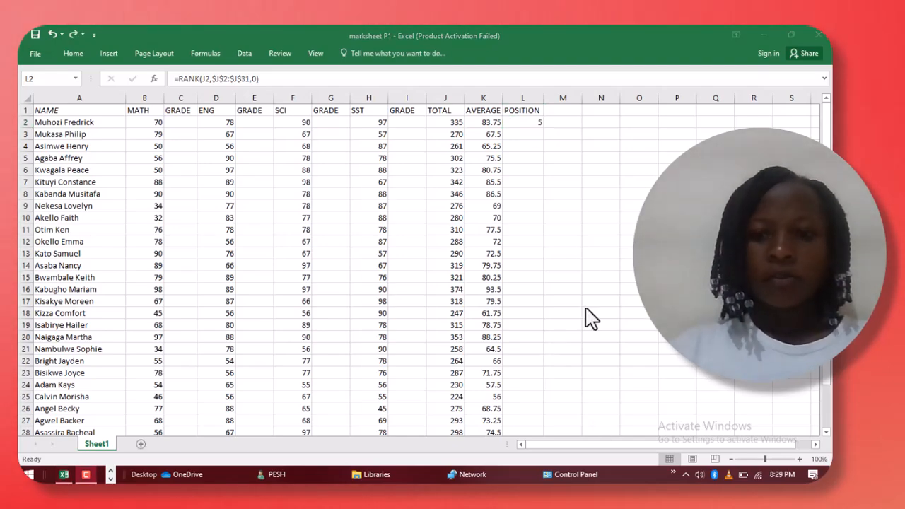
Step: Fill the rank formula from L2 down to L31 and review the filled POSITION column
{"action": "left_click", "coordinate": [528, 124]}
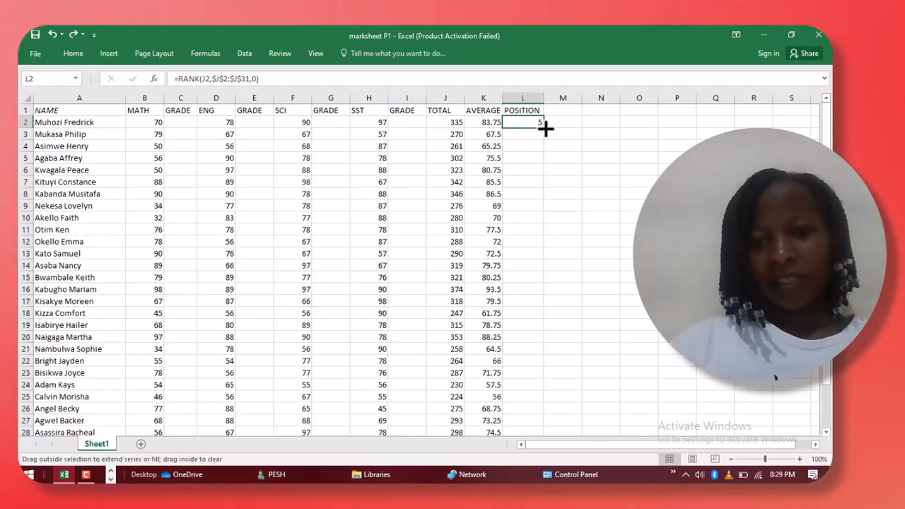
{"action": "double_click", "coordinate": [545, 127]}
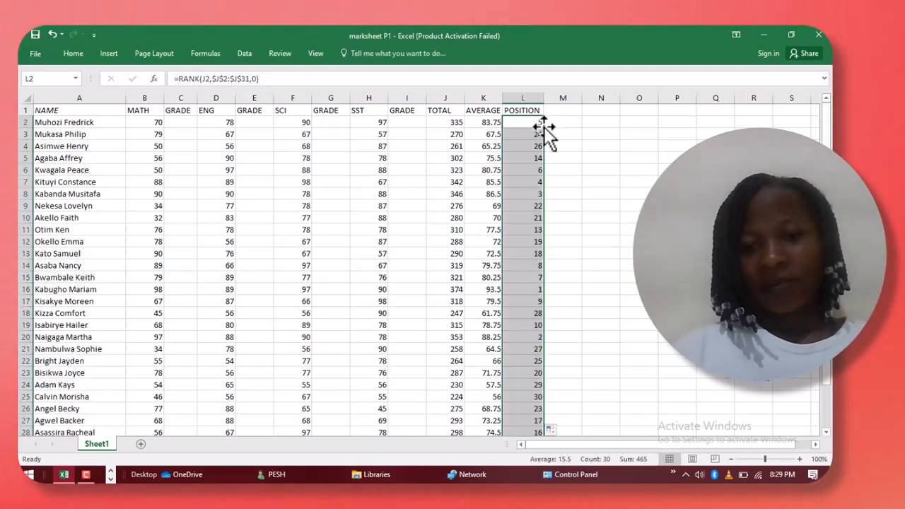
{"action": "scroll", "coordinate": [545, 127], "scroll_direction": "down", "scroll_amount": 2}
{"action": "scroll", "coordinate": [543, 130], "scroll_direction": "down", "scroll_amount": 1}
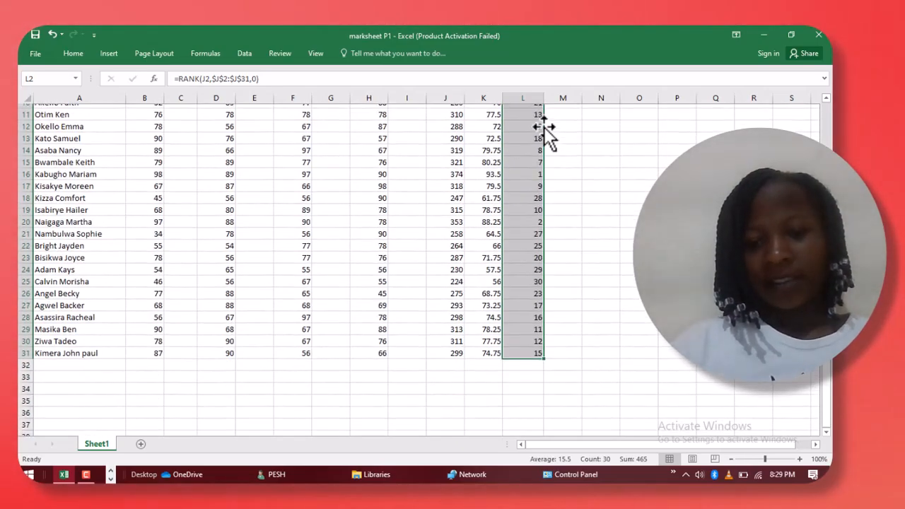
{"action": "scroll", "coordinate": [544, 131], "scroll_direction": "up", "scroll_amount": 1}
{"action": "scroll", "coordinate": [538, 145], "scroll_direction": "up", "scroll_amount": 3}
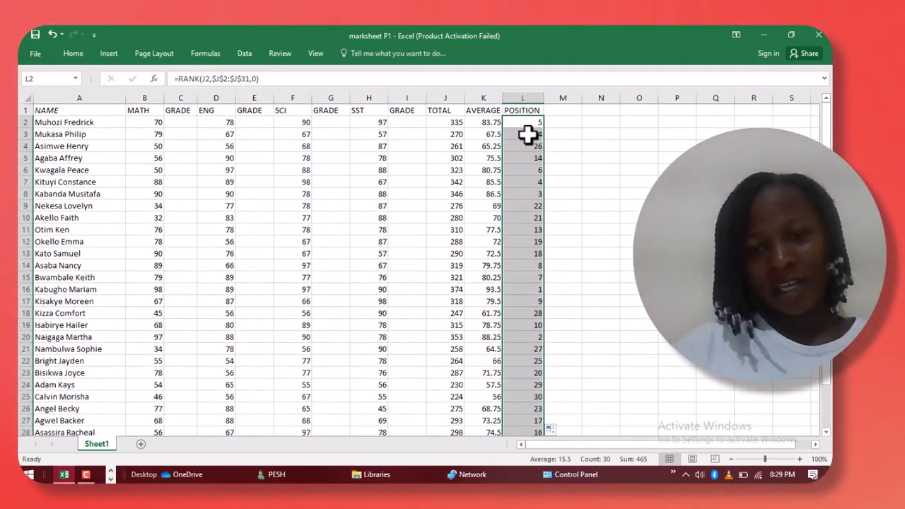
Step: Start the first learner's MATH grade formula in C2 with =IF(B2>85,D1, as the first condition and grade
{"action": "left_click", "coordinate": [177, 121]}
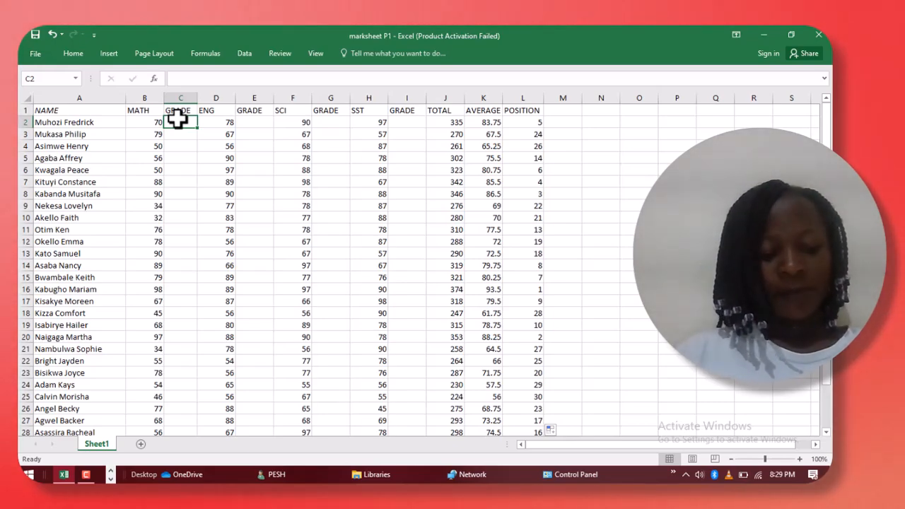
{"action": "type", "text": "I"}
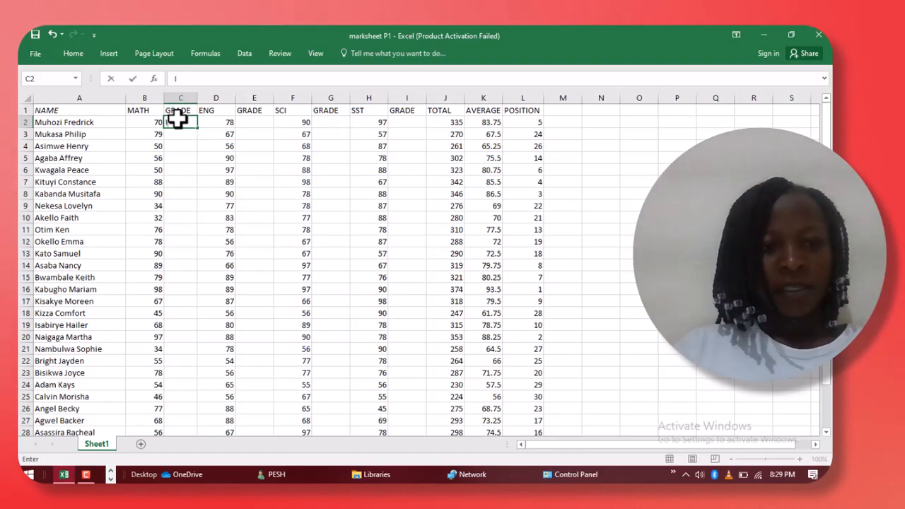
{"action": "key", "text": "BackSpace"}
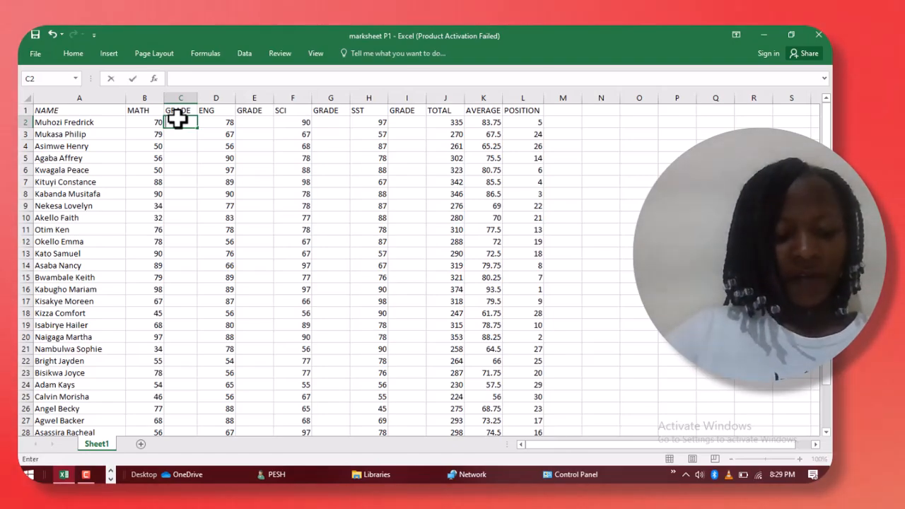
{"action": "type", "text": "="}
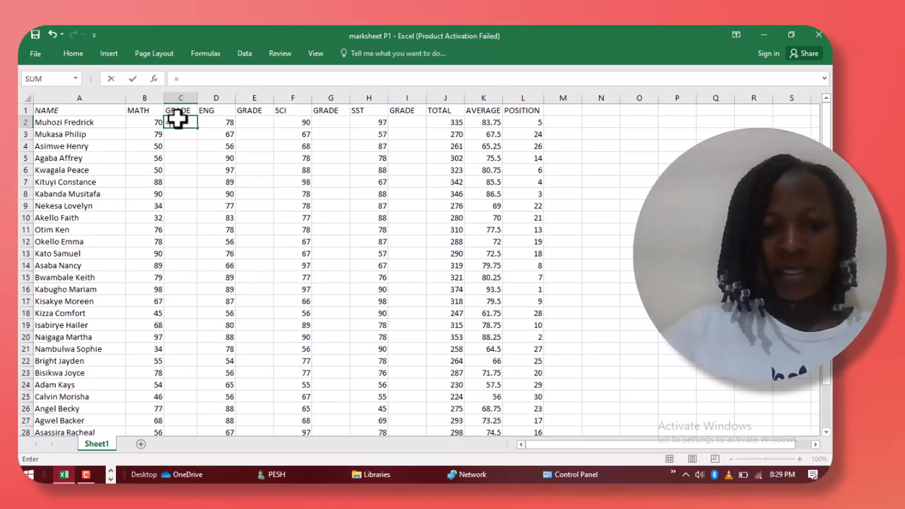
{"action": "type", "text": "IF"}
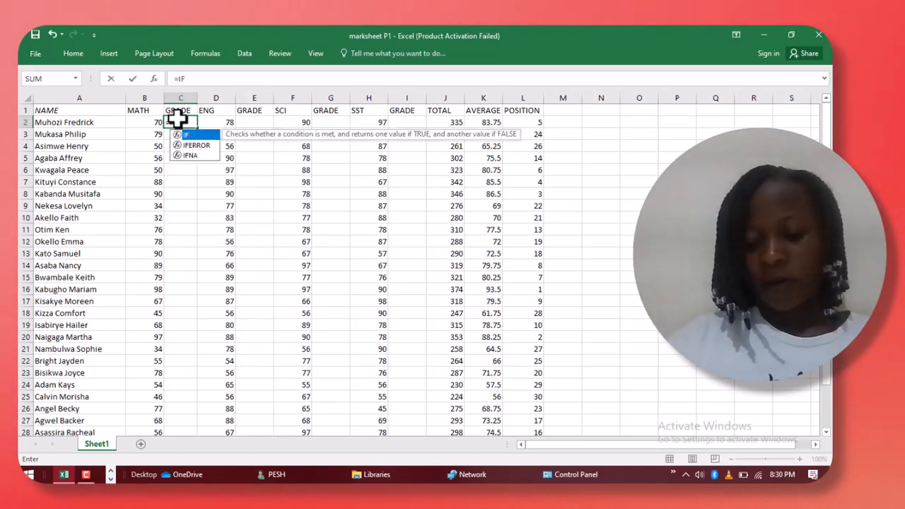
{"action": "type", "text": "("}
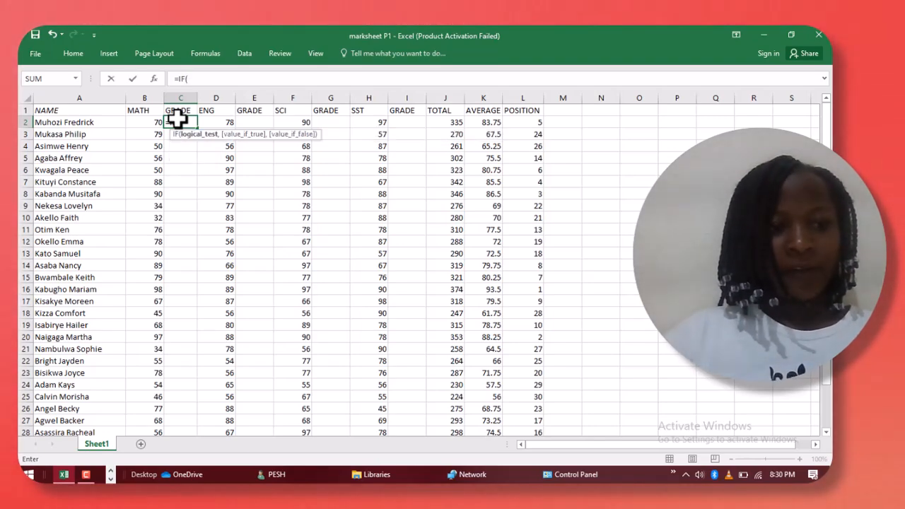
{"action": "left_click", "coordinate": [144, 121]}
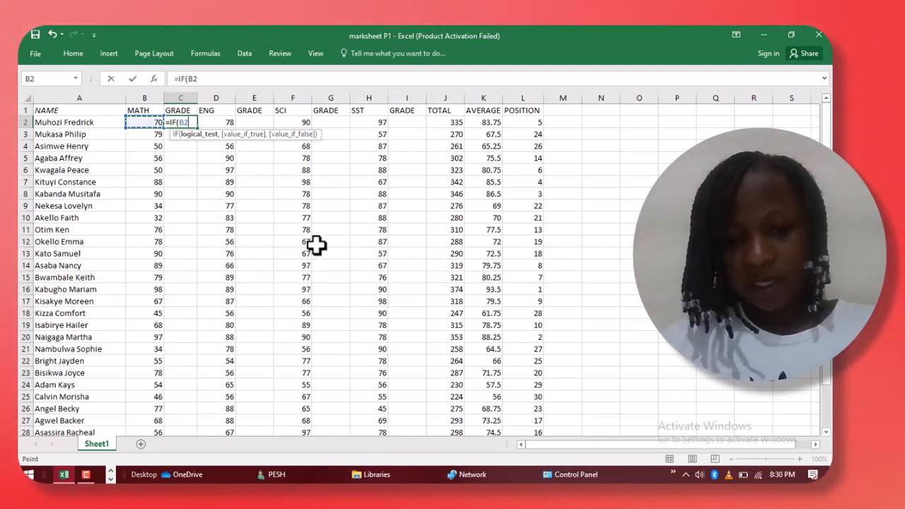
{"action": "type", "text": ">"}
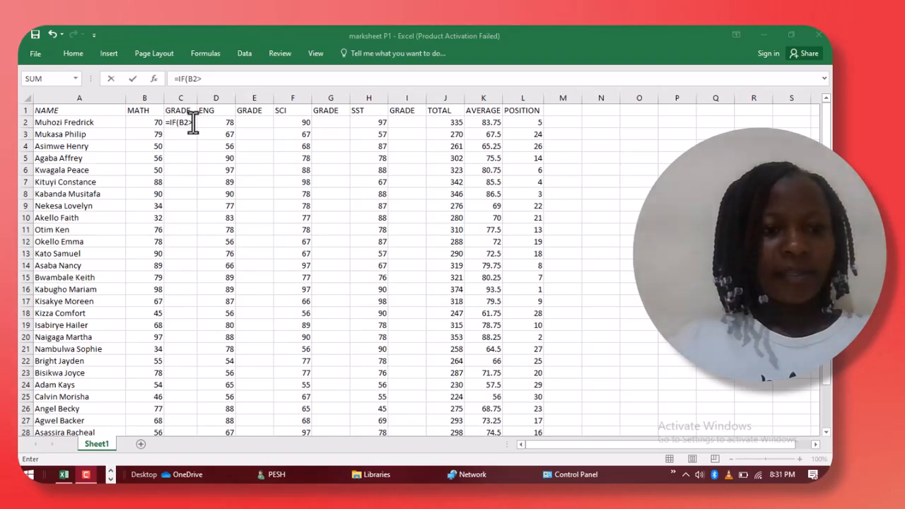
{"action": "left_click", "coordinate": [192, 124]}
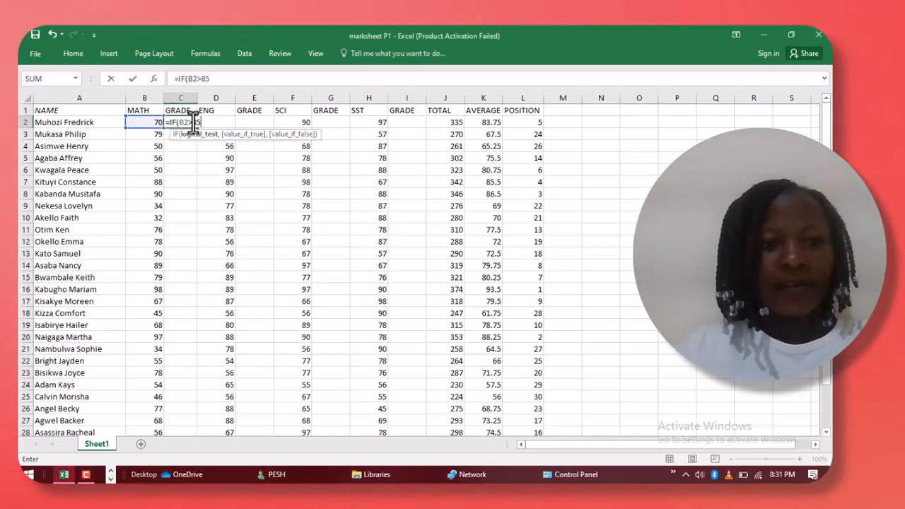
{"action": "type", "text": "85,"}
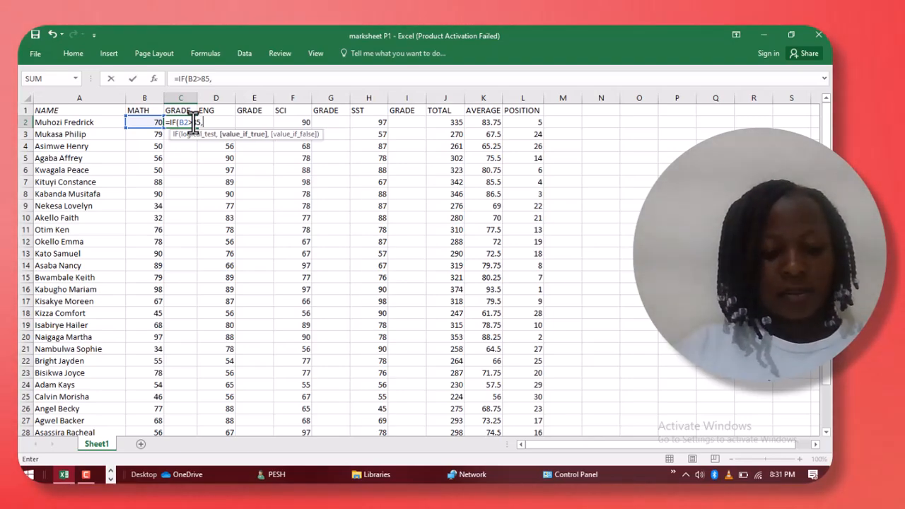
{"action": "type", "text": "D1"}
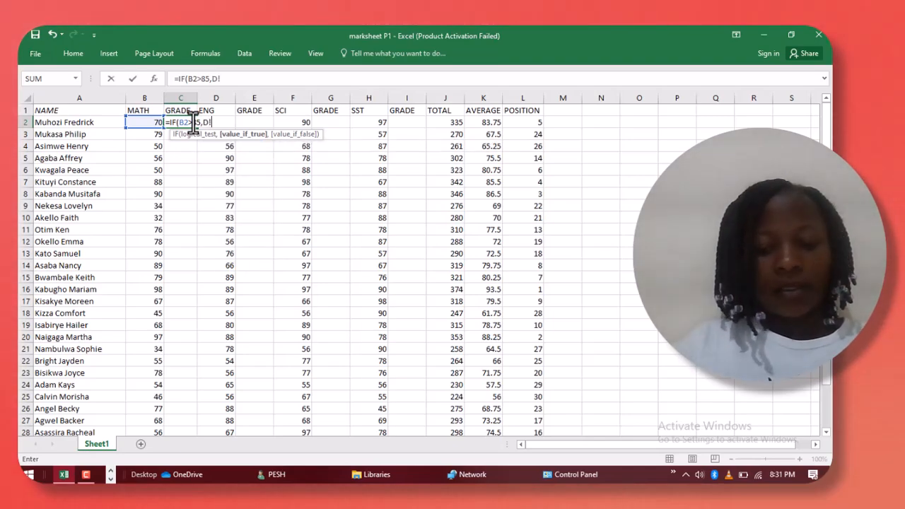
{"action": "type", "text": "1"}
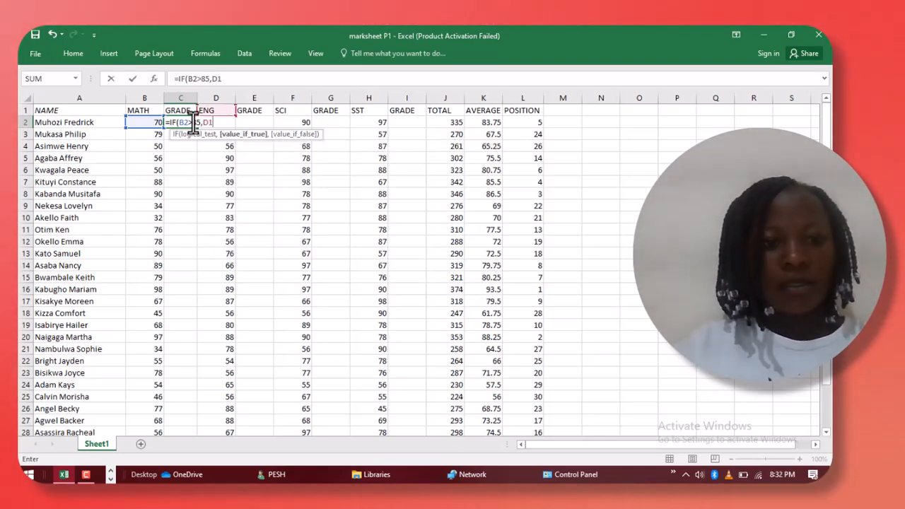
{"action": "type", "text": ","}
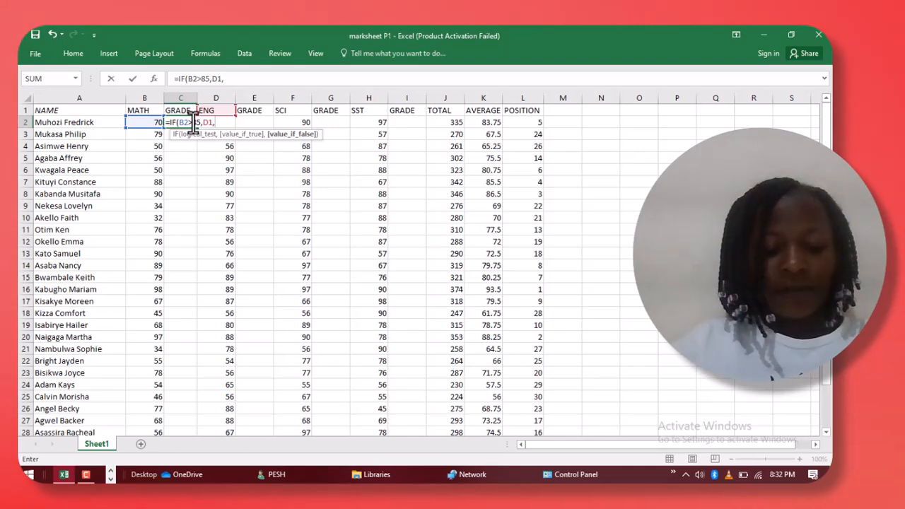
Step: Extend C2's grade formula with a second nested condition, IF(B2>75,D2,
{"action": "type", "text": "F"}
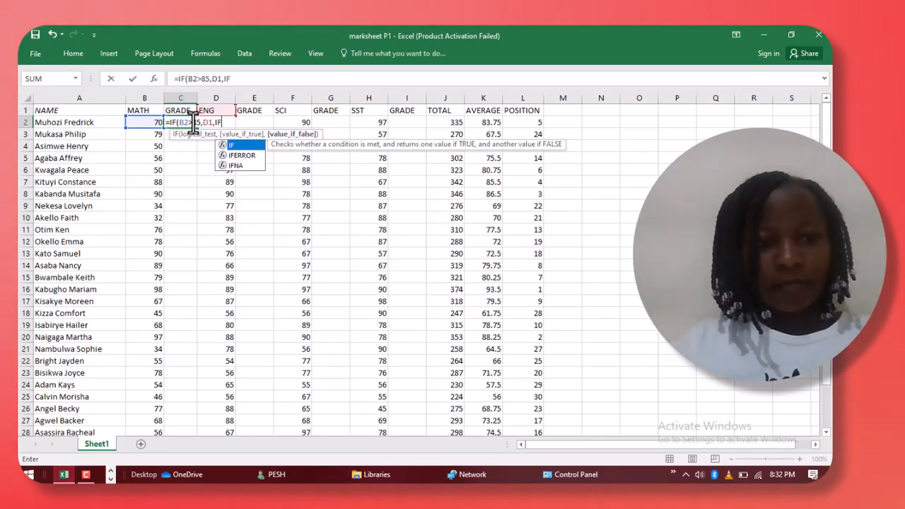
{"action": "left_click", "coordinate": [144, 129]}
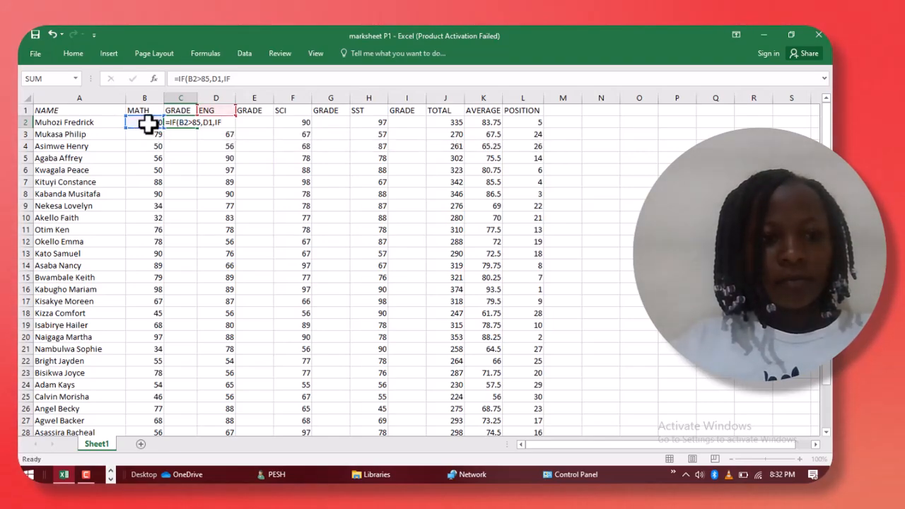
{"action": "left_click", "coordinate": [149, 123]}
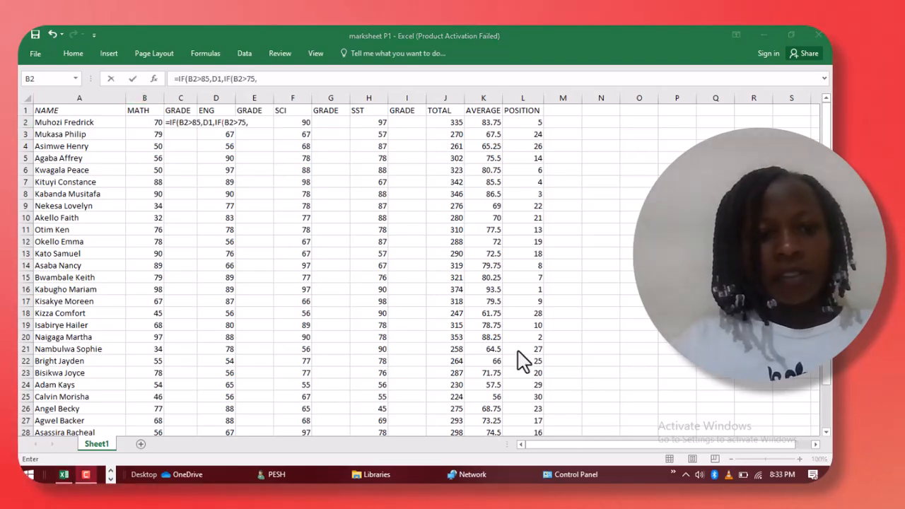
{"action": "left_click", "coordinate": [248, 115]}
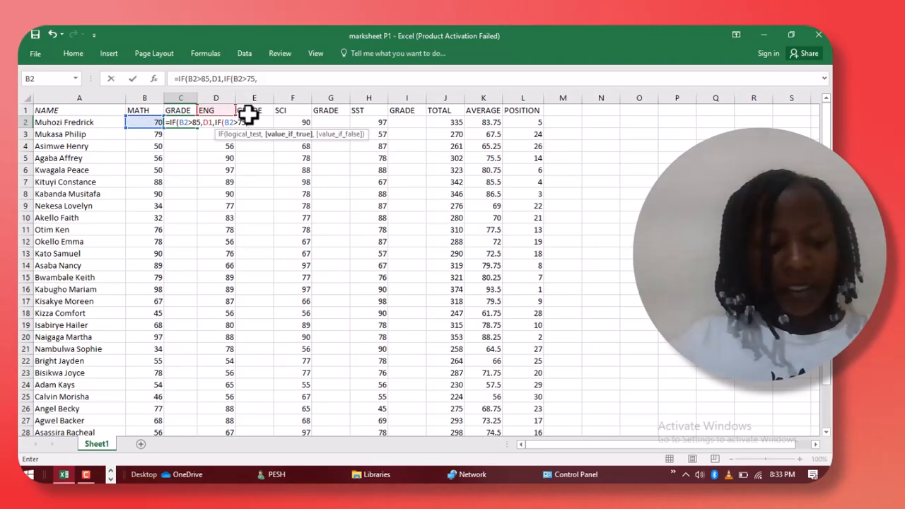
{"action": "type", "text": "D2"}
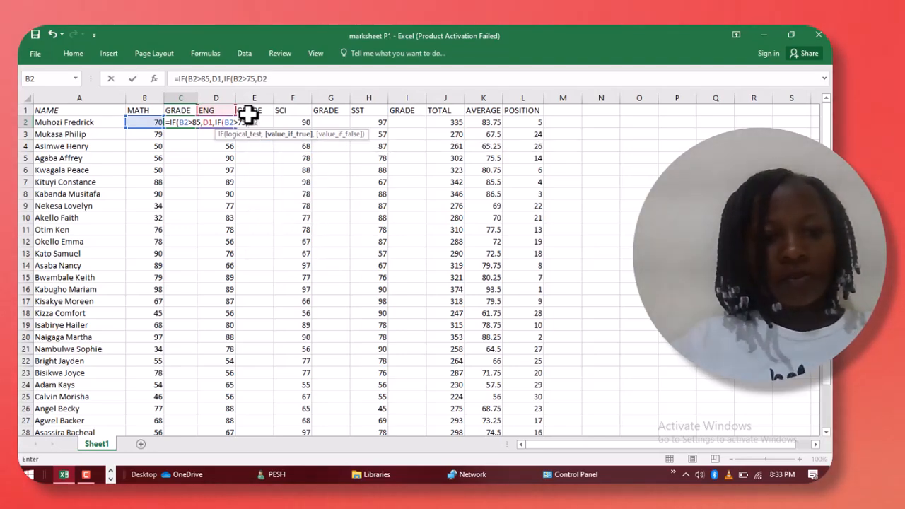
{"action": "type", "text": ","}
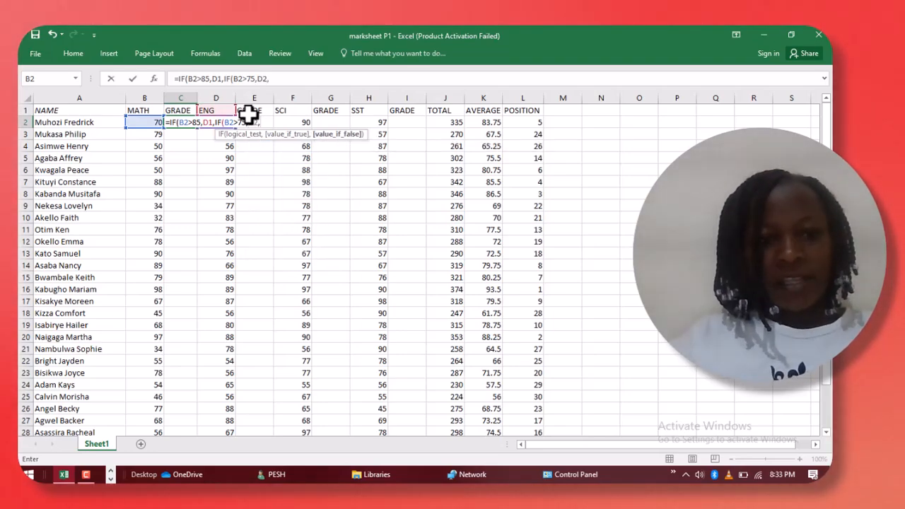
{"action": "left_click", "coordinate": [140, 121]}
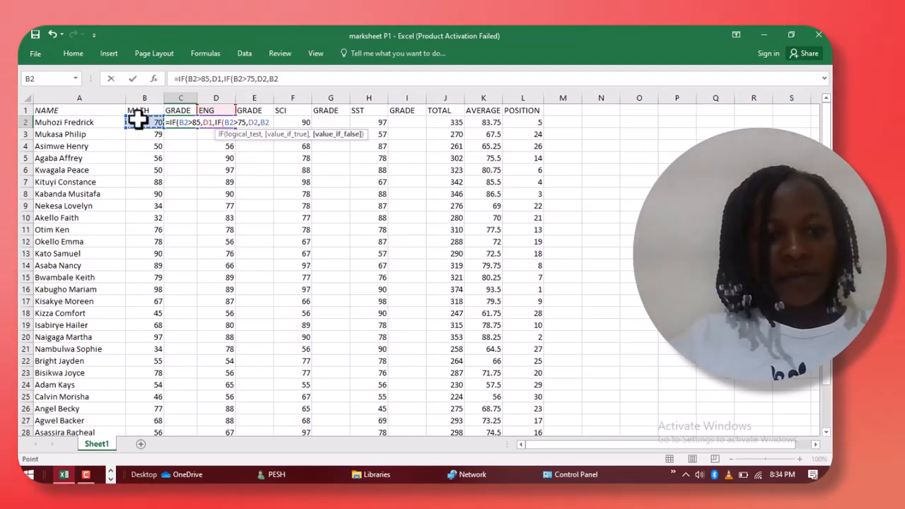
{"action": "key", "text": "BackSpace"}
{"action": "key", "text": "BackSpace"}
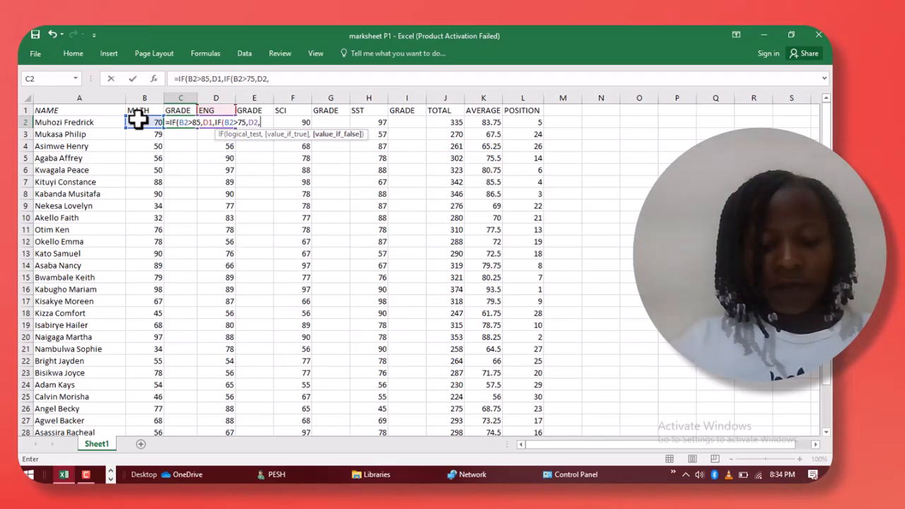
Step: Add a third nested condition, IF(B2>70,C3, to the grade formula in C2
{"action": "type", "text": "IF"}
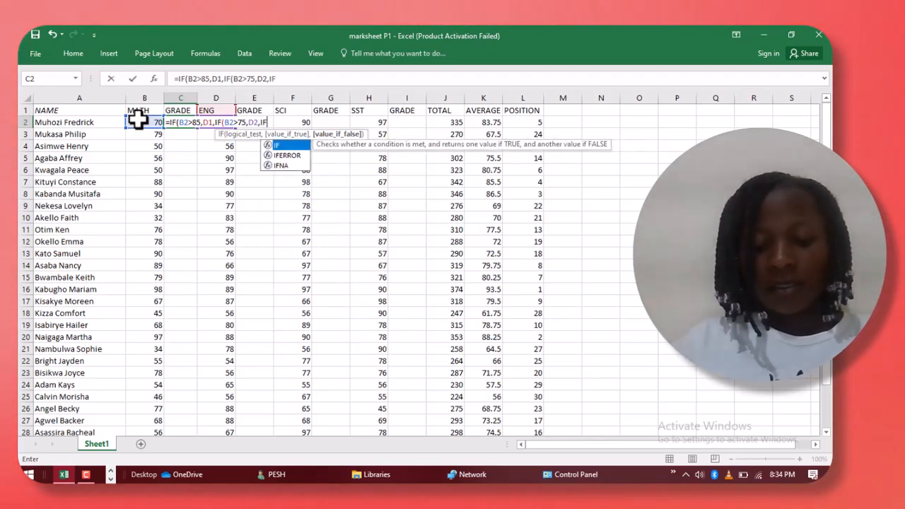
{"action": "type", "text": "("}
{"action": "left_click", "coordinate": [142, 122]}
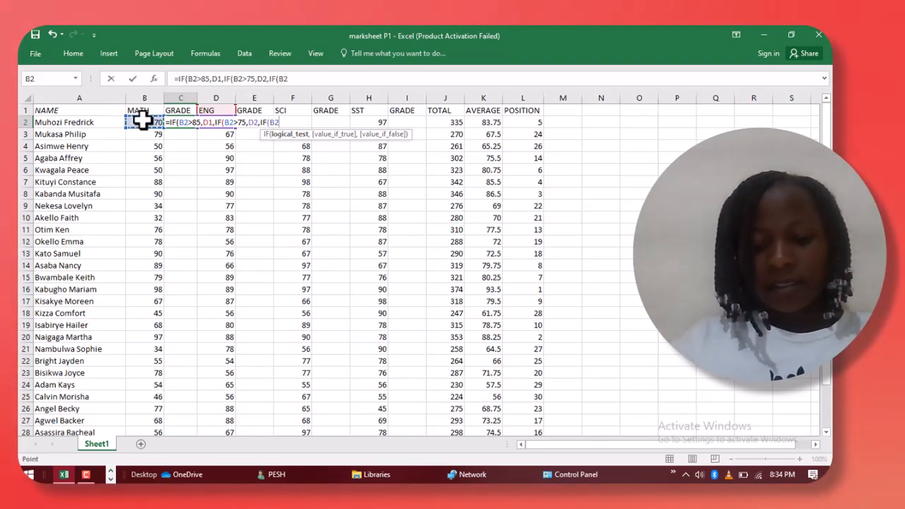
{"action": "type", "text": ">"}
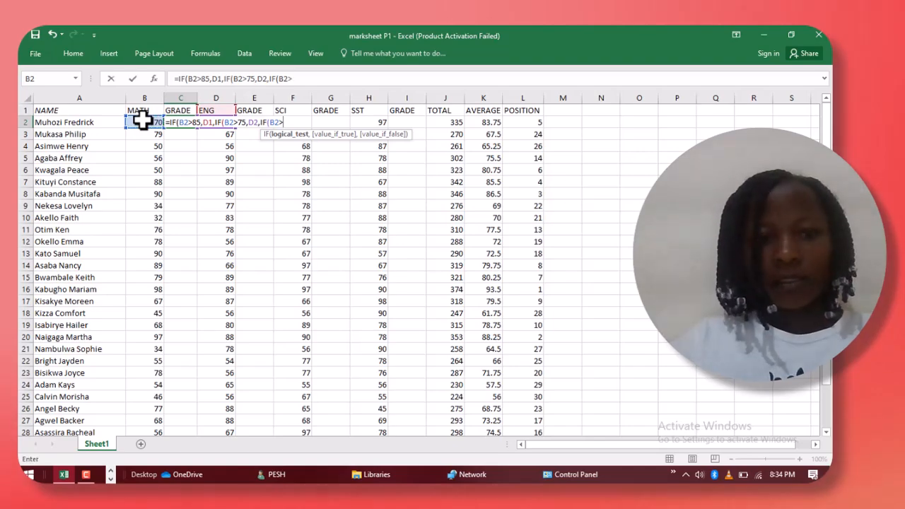
{"action": "type", "text": "70,"}
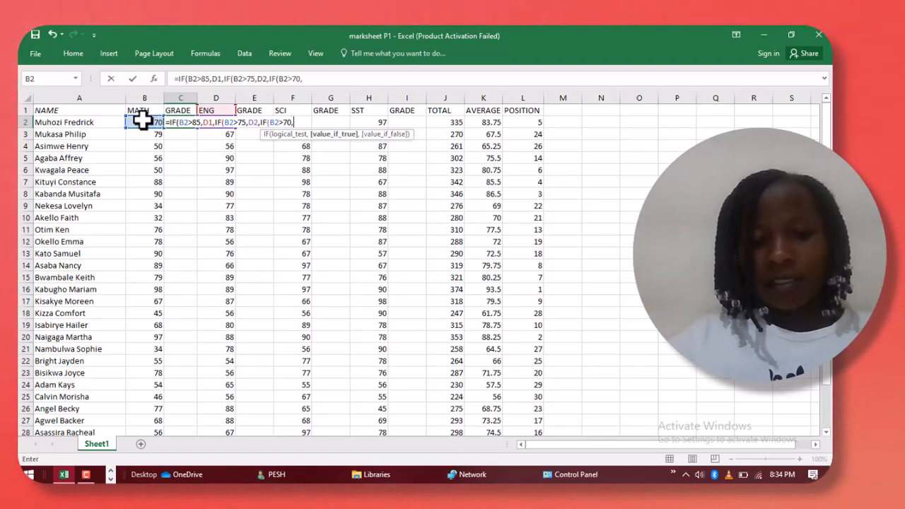
{"action": "type", "text": "C#"}
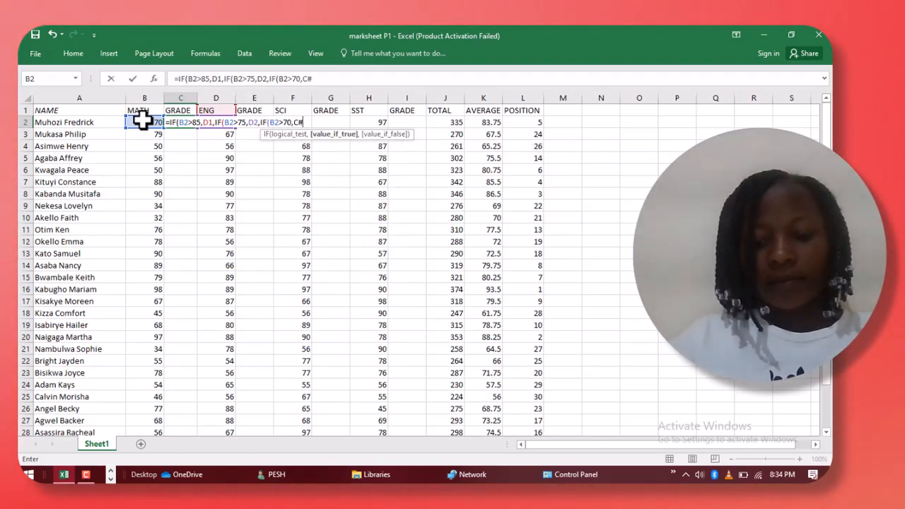
{"action": "key", "text": "BackSpace"}
{"action": "type", "text": "3"}
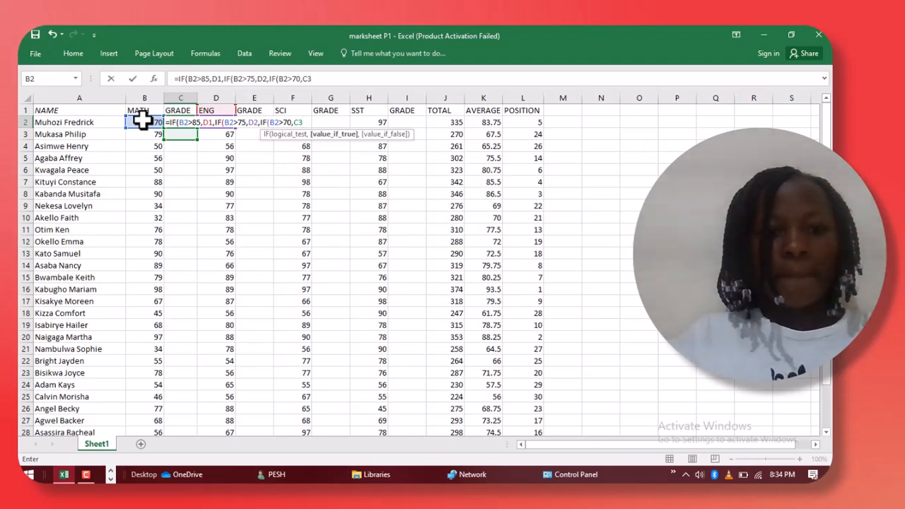
{"action": "type", "text": ","}
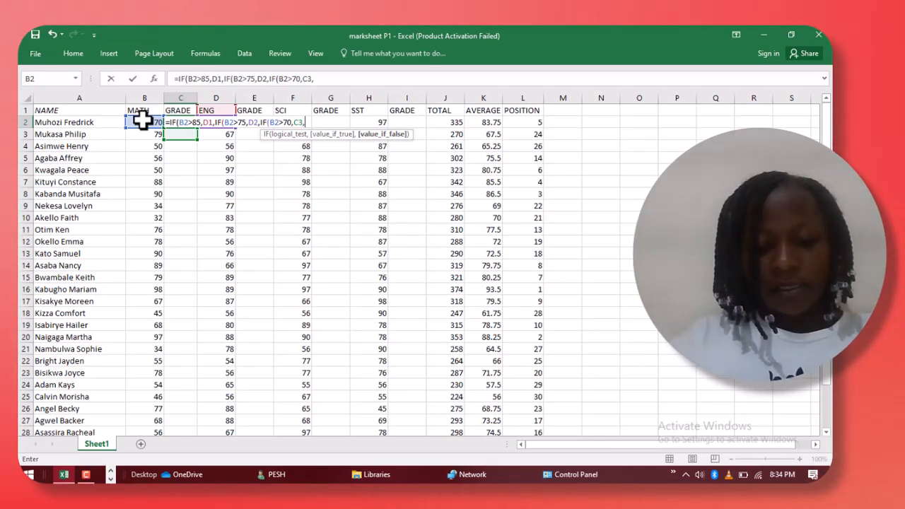
Step: Open a fourth nested IF in C2's grade formula with B2 as the tested cell
{"action": "type", "text": "IF"}
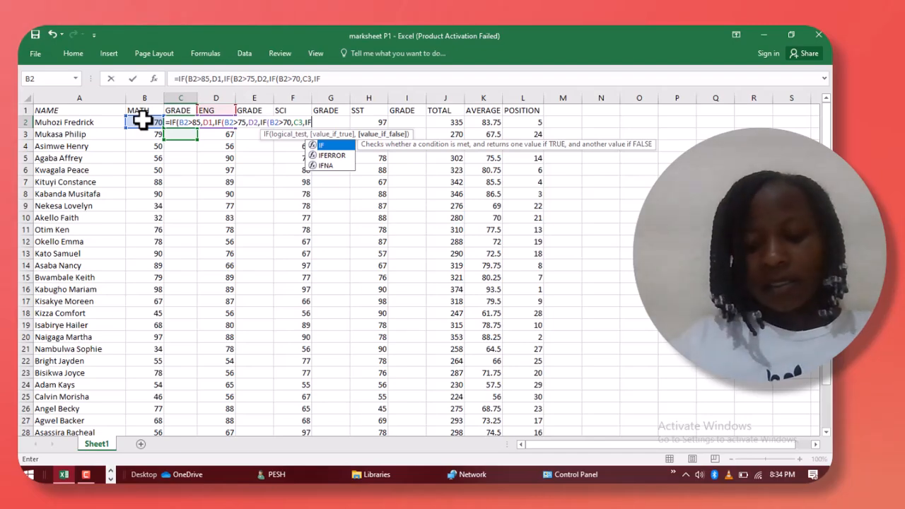
{"action": "type", "text": "("}
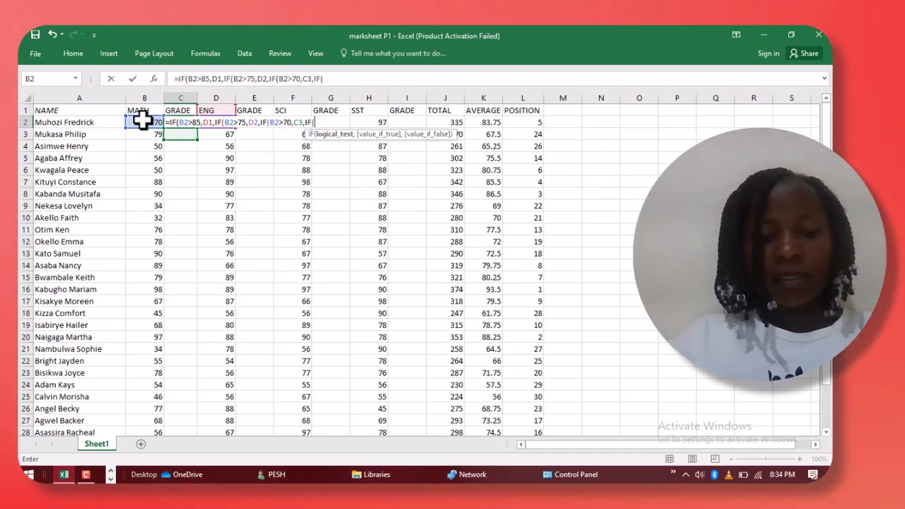
{"action": "left_click", "coordinate": [139, 119]}
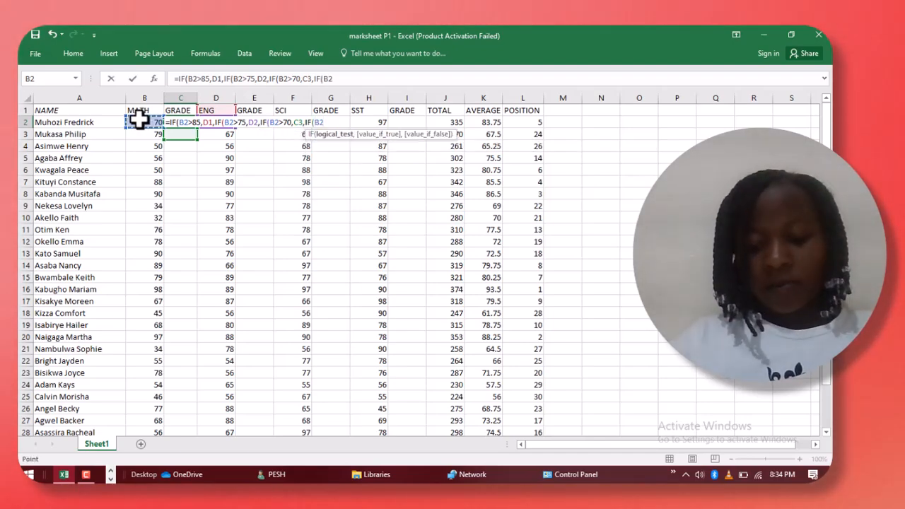
{"action": "key", "text": "F8"}
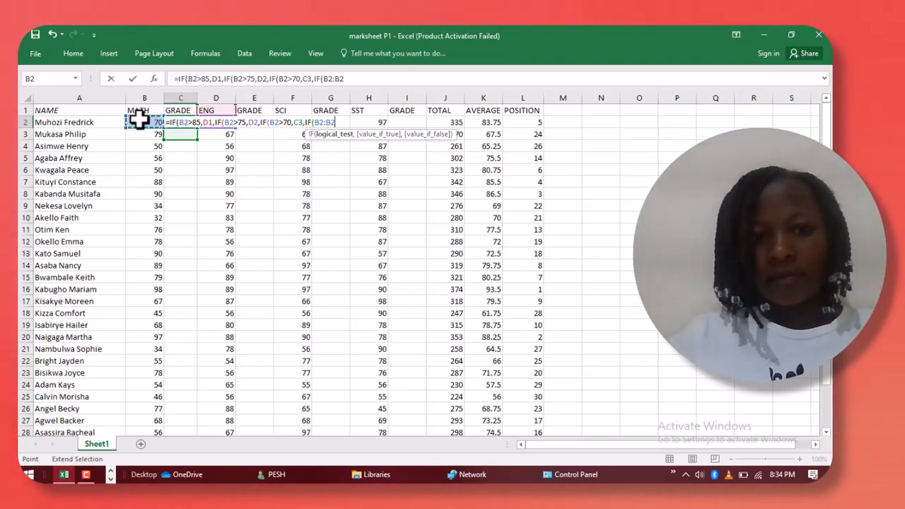
{"action": "key", "text": "BackSpace"}
{"action": "key", "text": "BackSpace"}
{"action": "key", "text": "BackSpace"}
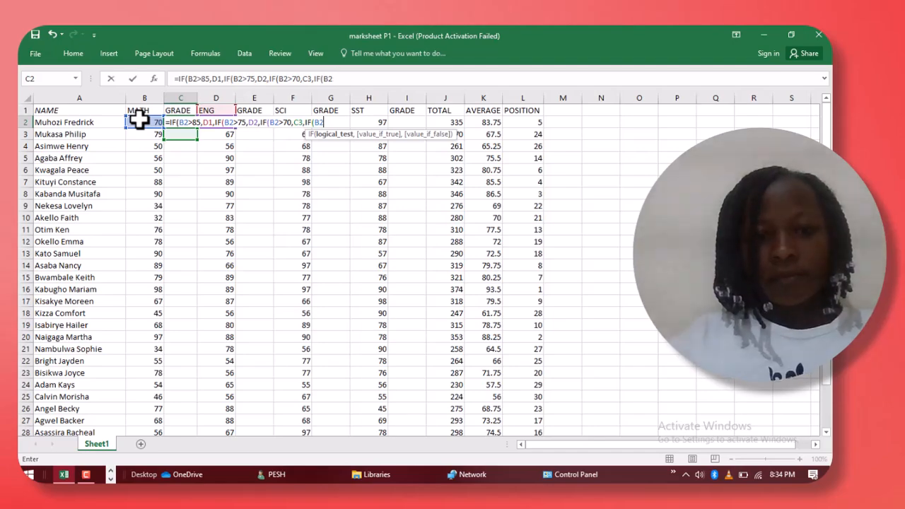
Step: Complete the fourth nested condition in C2's grade formula so it reads IF(B2>65,C4,
{"action": "type", "text": ">"}
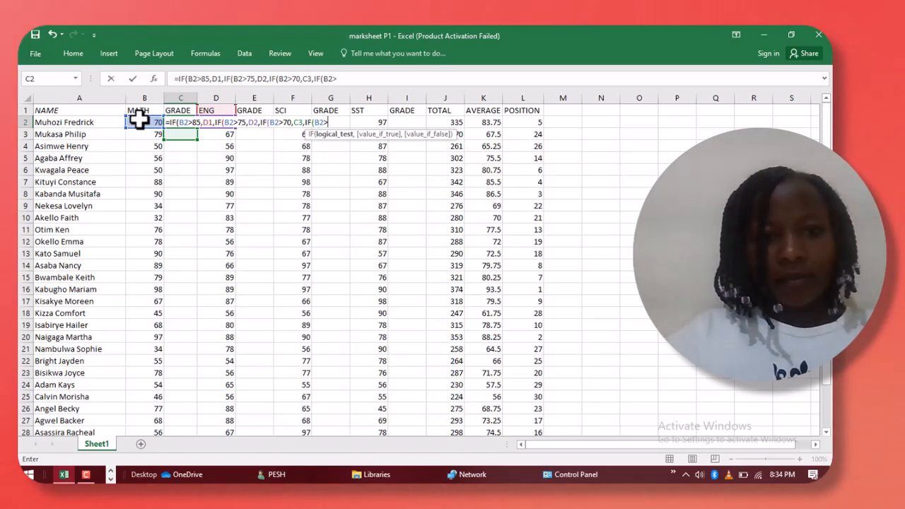
{"action": "type", "text": "65"}
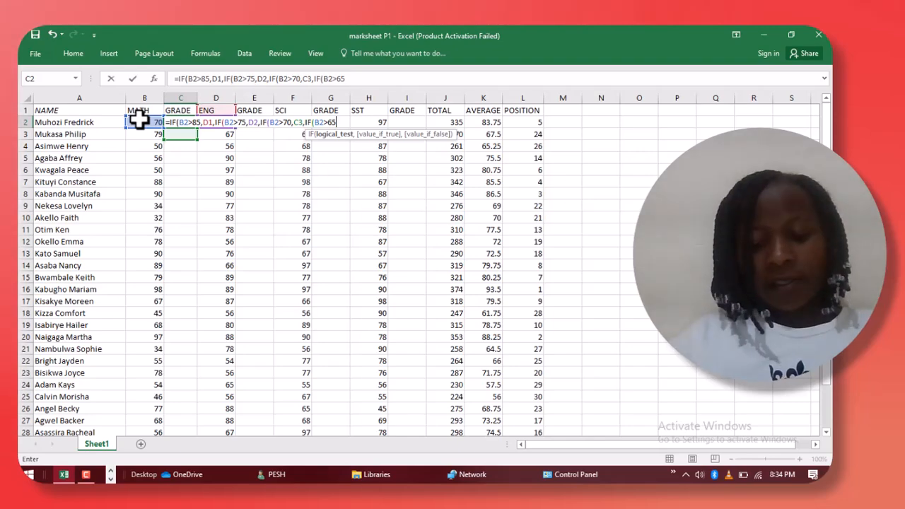
{"action": "type", "text": ","}
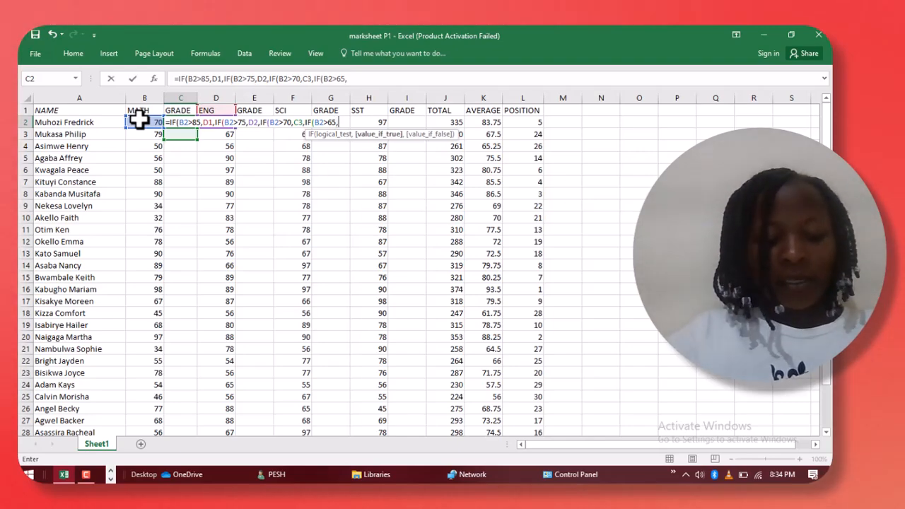
{"action": "type", "text": "c"}
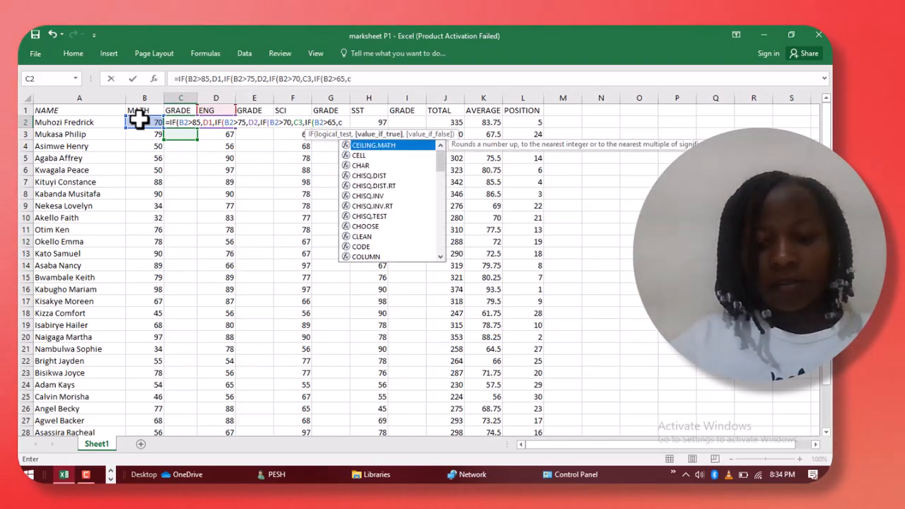
{"action": "key", "text": "BackSpace"}
{"action": "type", "text": "C4"}
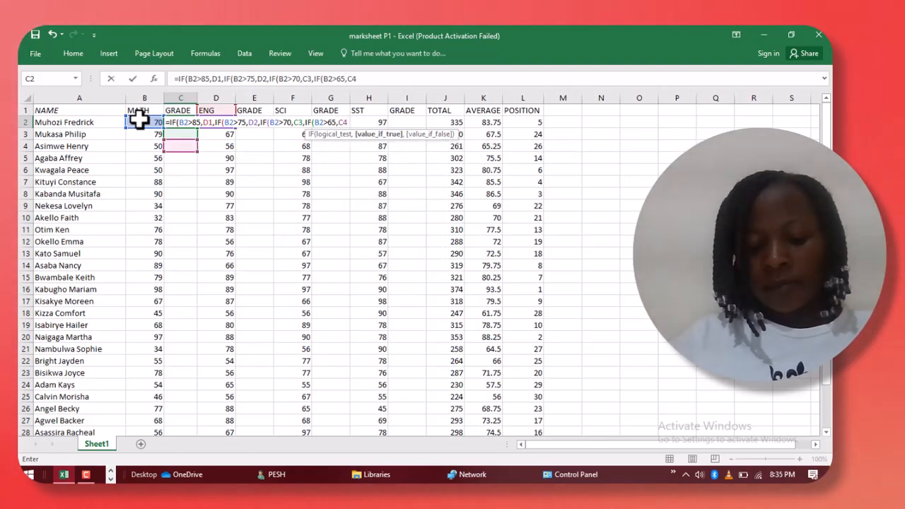
{"action": "type", "text": ","}
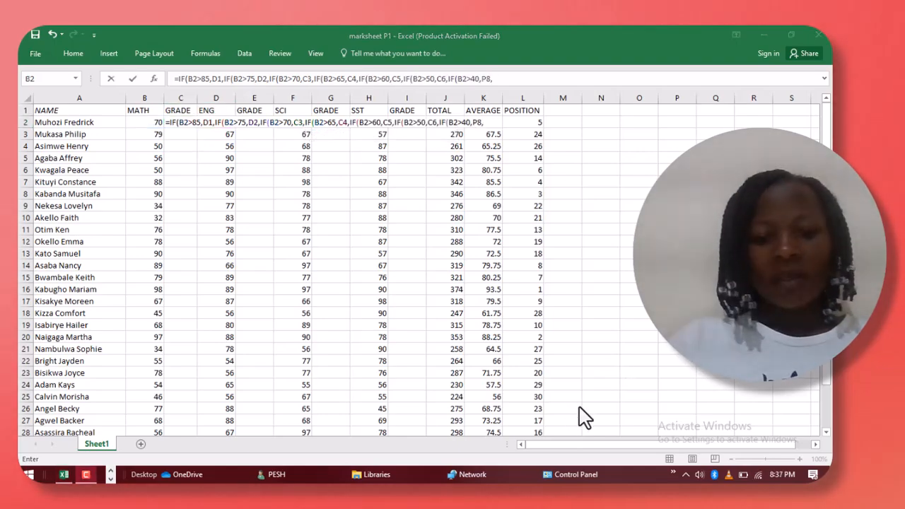
Step: Finish C2's grade formula after IF(B2>40,P8, with 9 as the fallback value, close every nested IF and enter it
{"action": "left_click", "coordinate": [484, 123]}
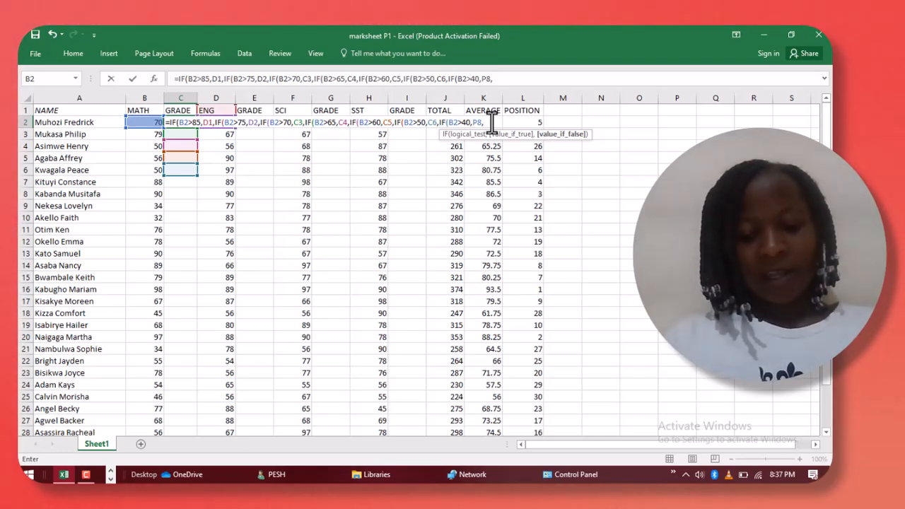
{"action": "type", "text": "9"}
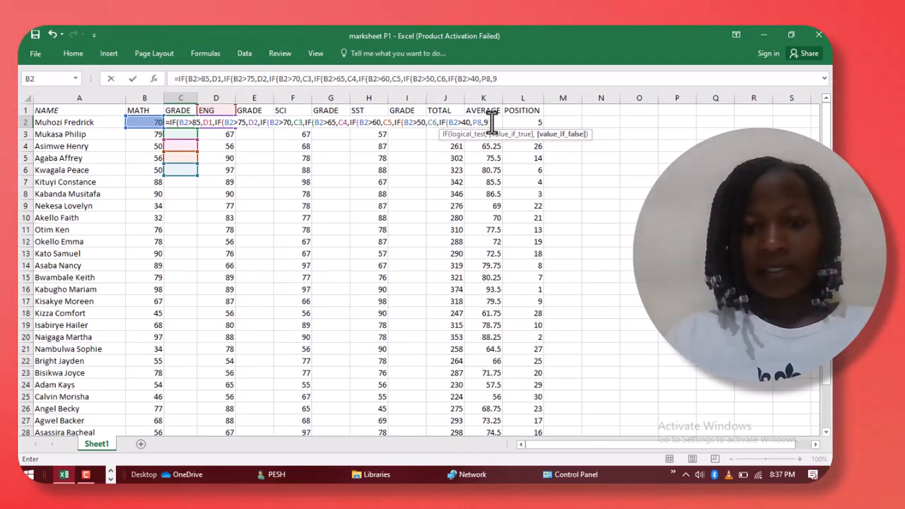
{"action": "type", "text": ")))"}
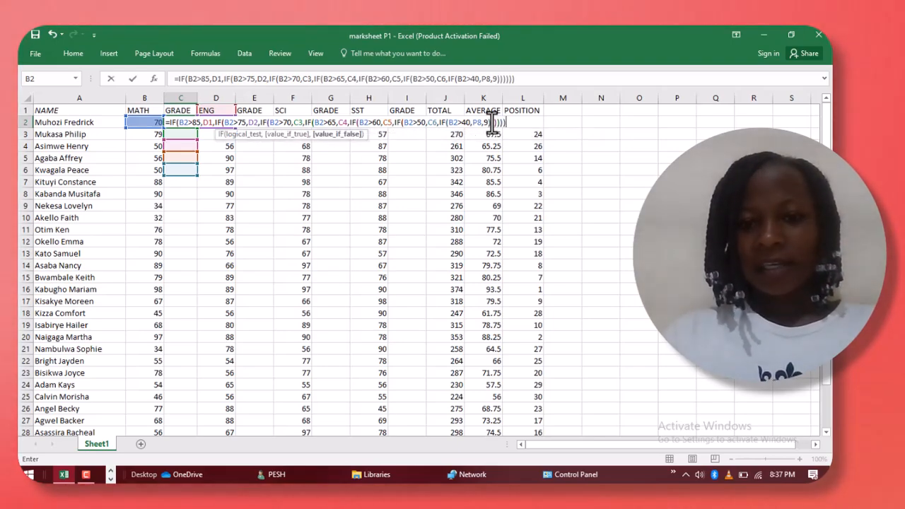
{"action": "type", "text": ")"}
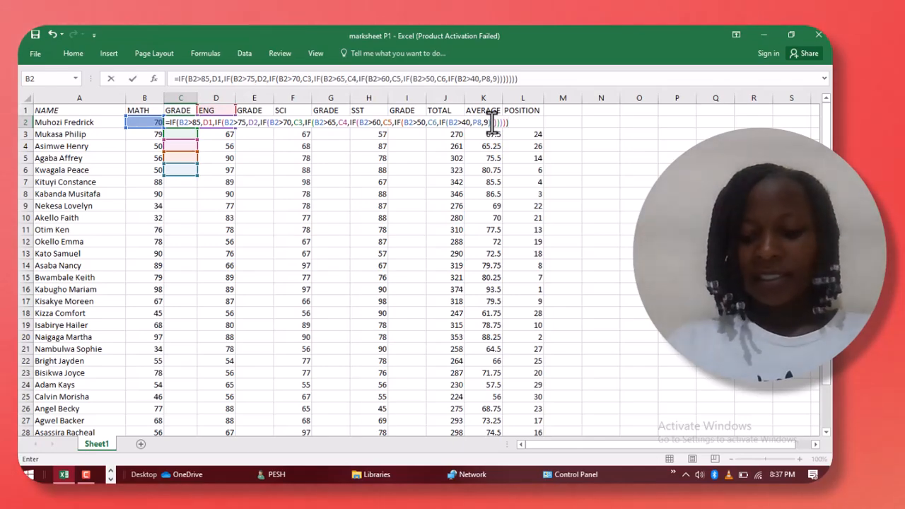
{"action": "key", "text": "Return"}
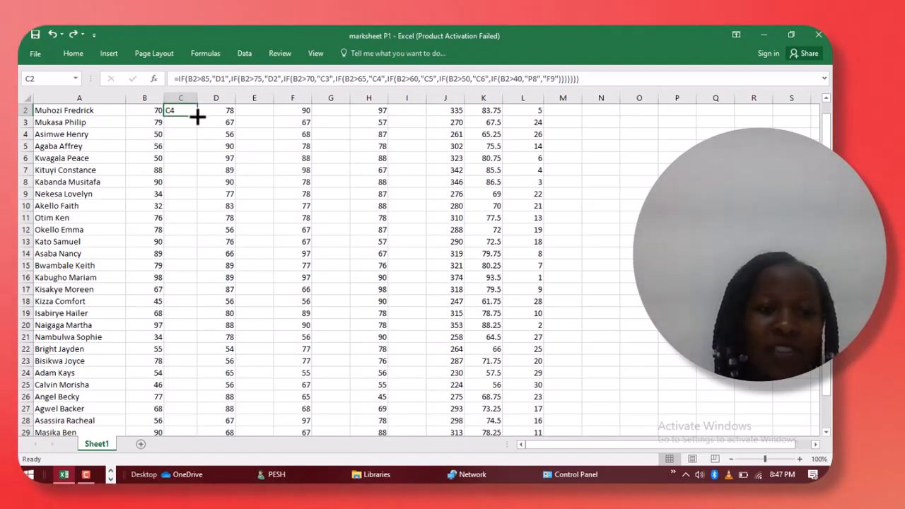
Step: Fill the MATH grade formula from C2 down the column for all learners
{"action": "double_click", "coordinate": [197, 117]}
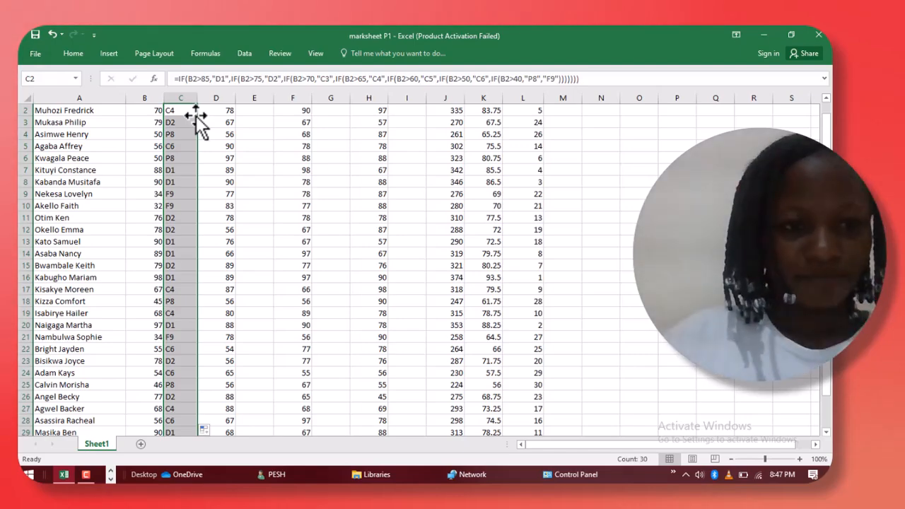
{"action": "left_click", "coordinate": [182, 113]}
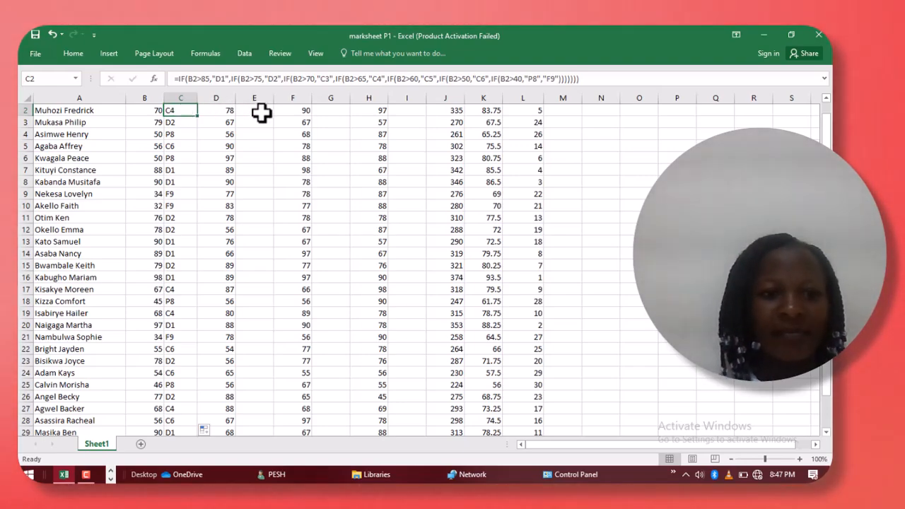
{"action": "scroll", "coordinate": [261, 113], "scroll_direction": "up", "scroll_amount": 1}
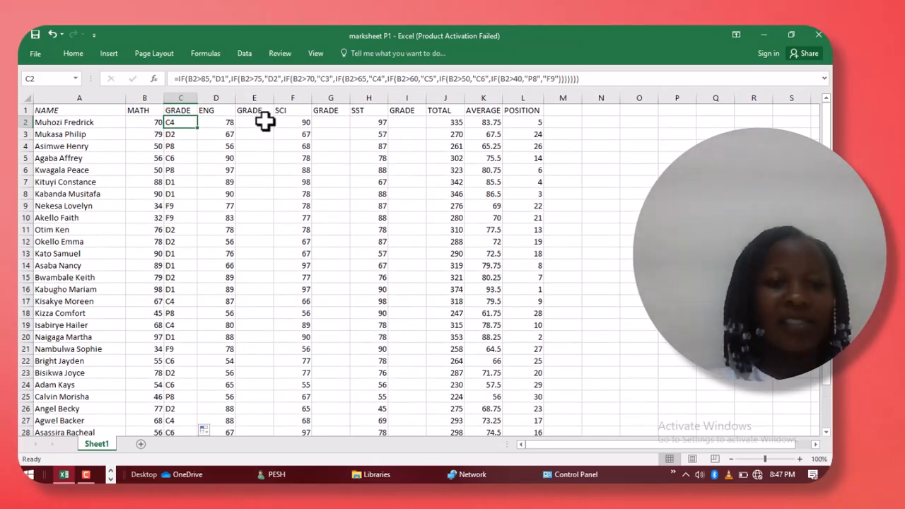
Step: Copy the grade formula from C2 to E2 and fill it down the ENG grade column
{"action": "right_click", "coordinate": [171, 124]}
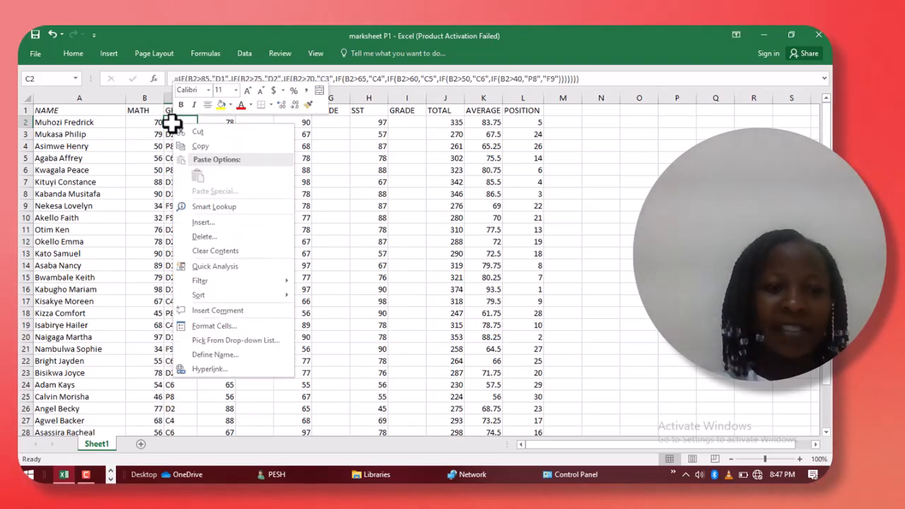
{"action": "left_click", "coordinate": [198, 145]}
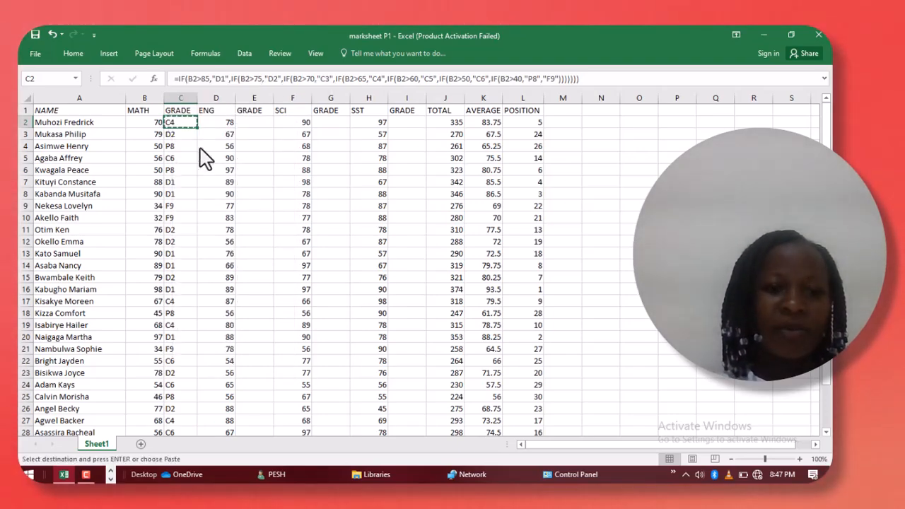
{"action": "left_click", "coordinate": [255, 123]}
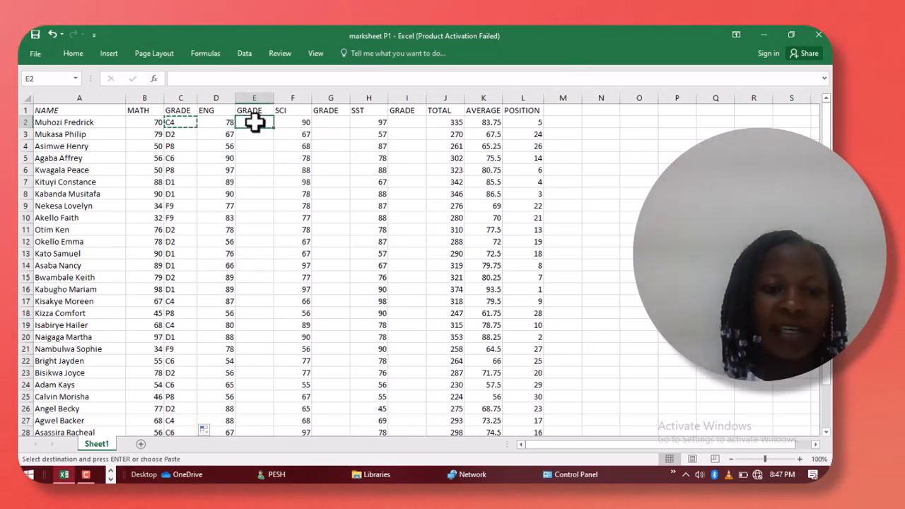
{"action": "right_click", "coordinate": [255, 123]}
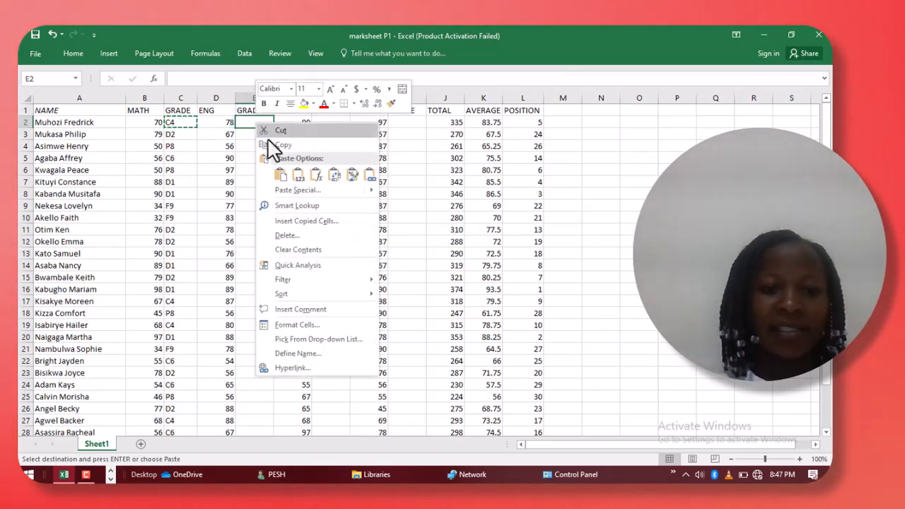
{"action": "left_click", "coordinate": [281, 176]}
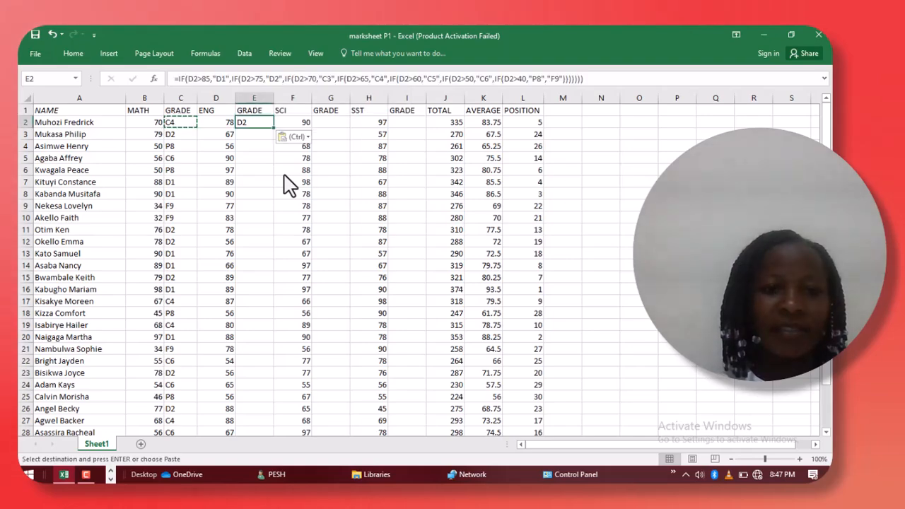
{"action": "double_click", "coordinate": [275, 129]}
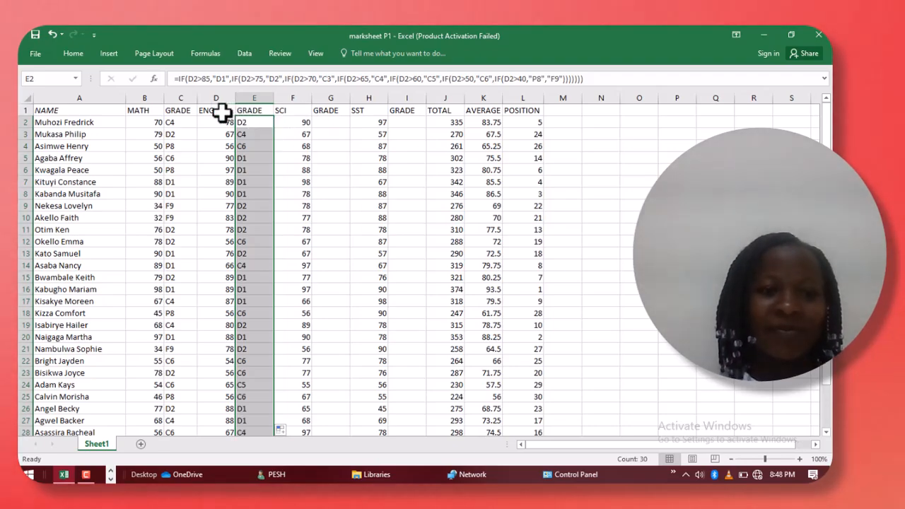
Step: Copy the grade formula from C2 to G2 and fill it down the SCI grade column
{"action": "left_click", "coordinate": [181, 120]}
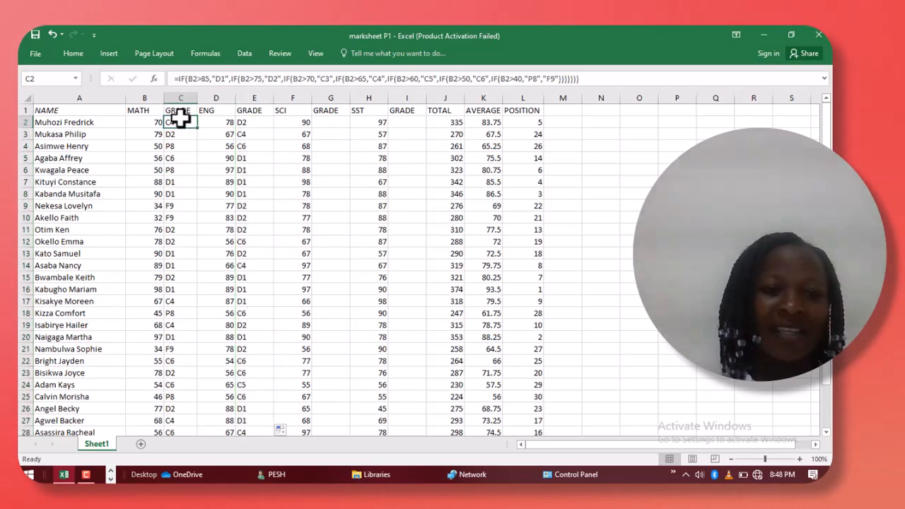
{"action": "right_click", "coordinate": [181, 120]}
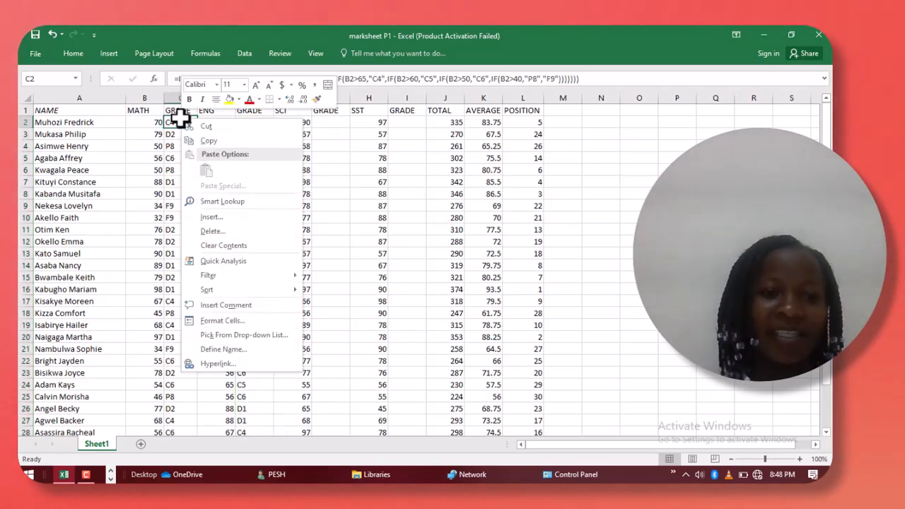
{"action": "left_click", "coordinate": [209, 140]}
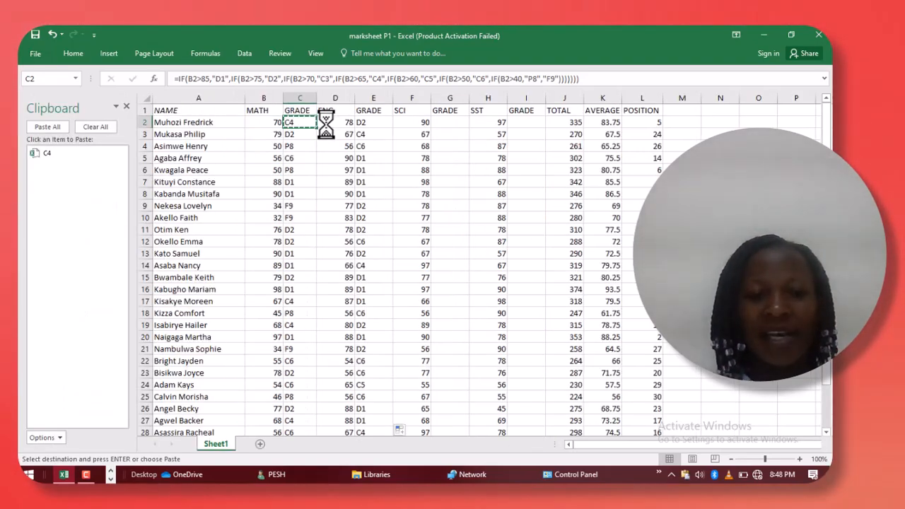
{"action": "left_click", "coordinate": [328, 122]}
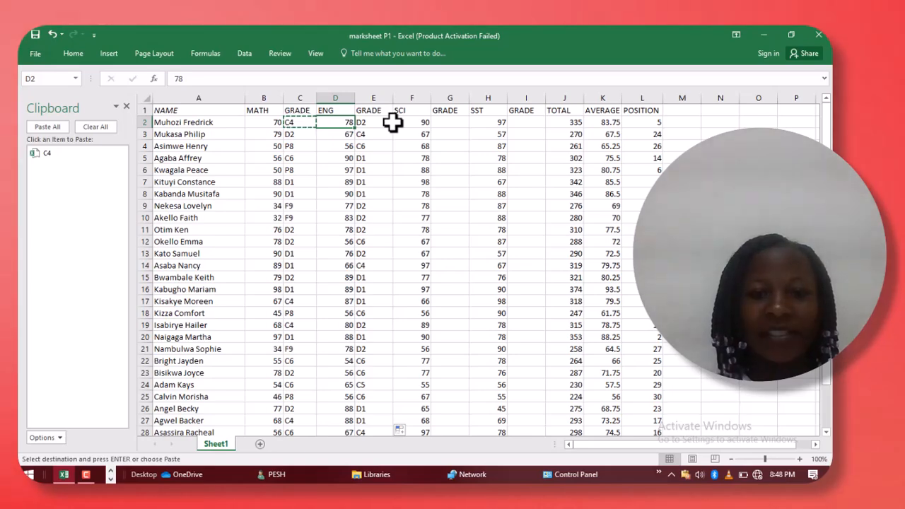
{"action": "left_click", "coordinate": [449, 122]}
{"action": "right_click", "coordinate": [450, 122]}
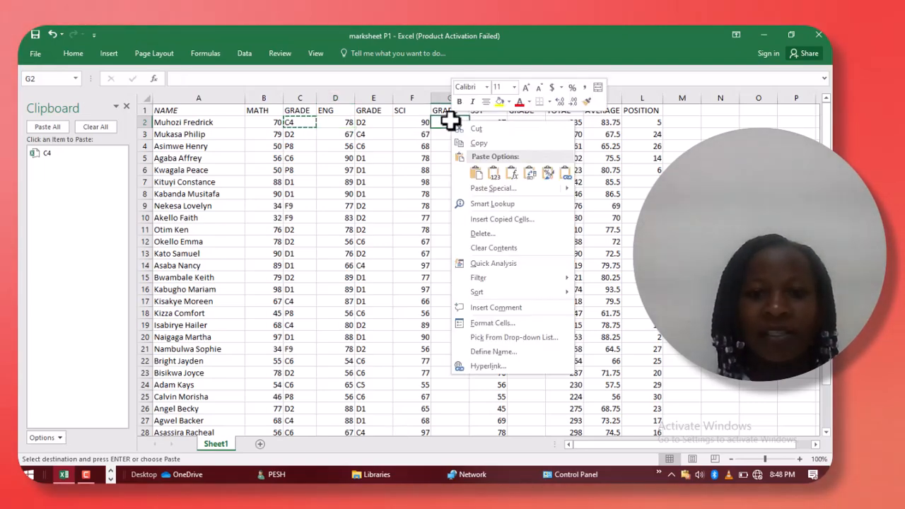
{"action": "left_click", "coordinate": [477, 174]}
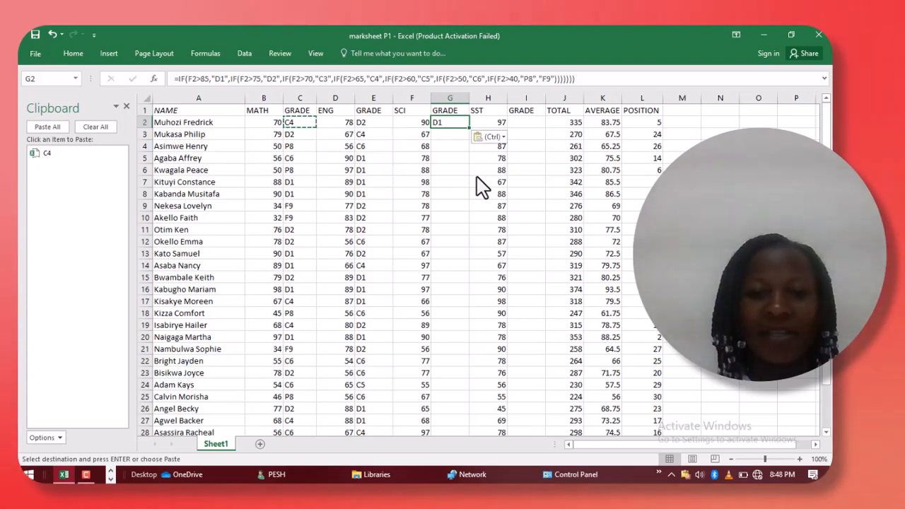
{"action": "double_click", "coordinate": [469, 126]}
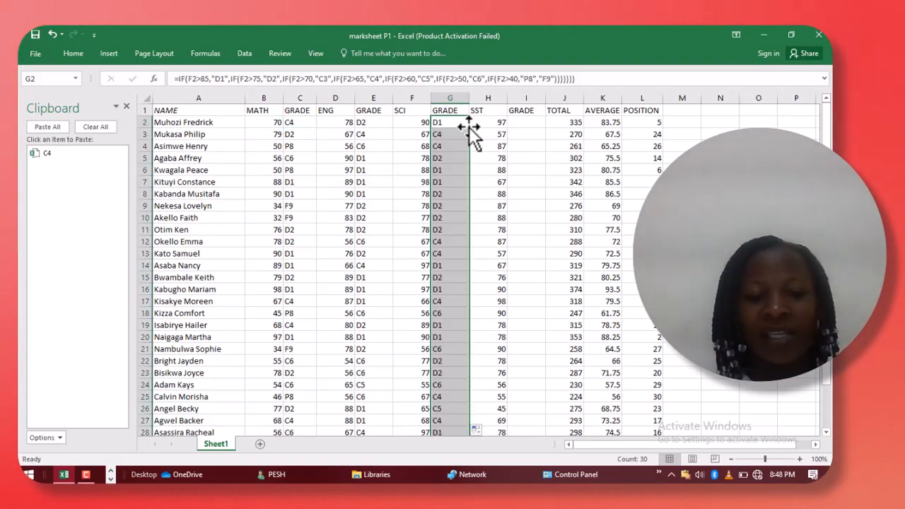
Step: Copy the grade formula from G2 to I2, fill it down the SST grade column, and close the Clipboard pane
{"action": "left_click", "coordinate": [523, 124]}
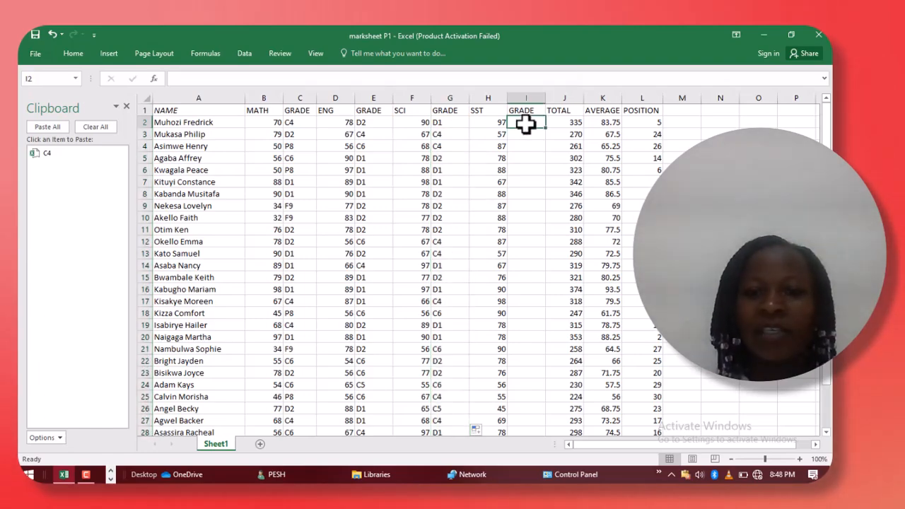
{"action": "left_click", "coordinate": [450, 122]}
{"action": "right_click", "coordinate": [450, 122]}
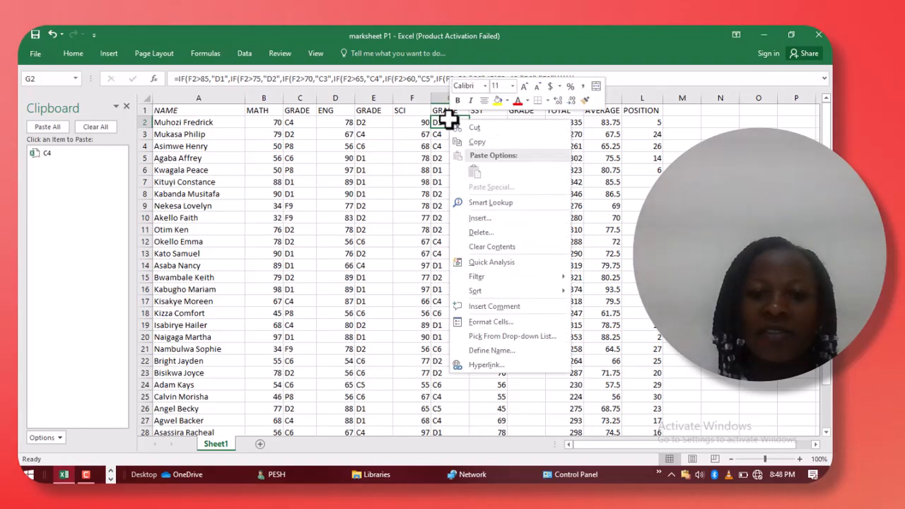
{"action": "left_click", "coordinate": [468, 143]}
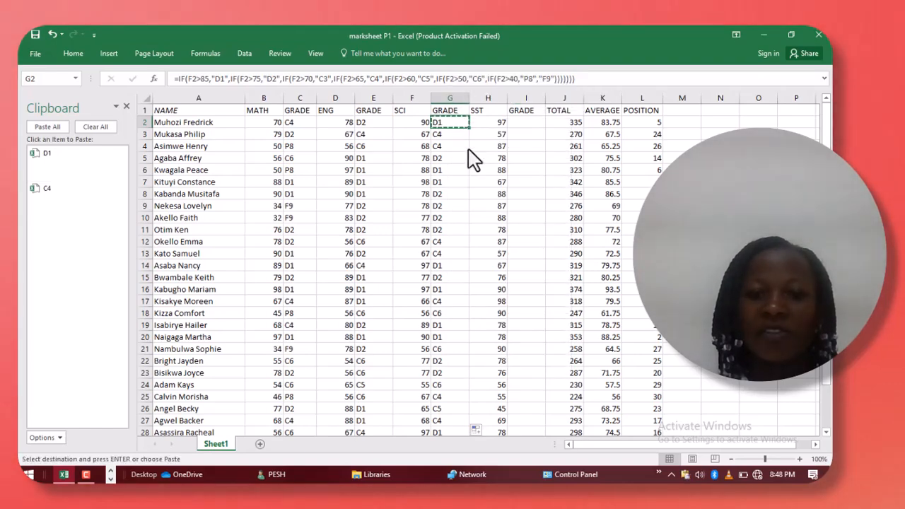
{"action": "right_click", "coordinate": [529, 124]}
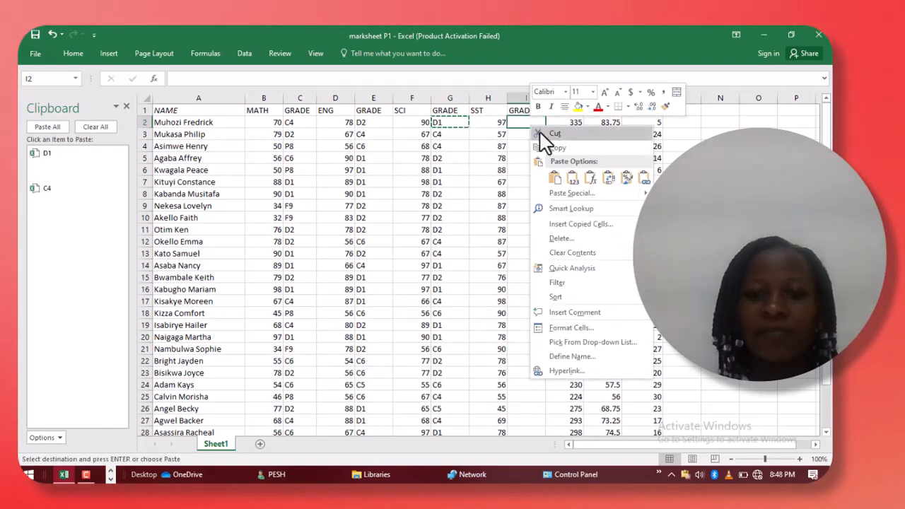
{"action": "left_click", "coordinate": [554, 178]}
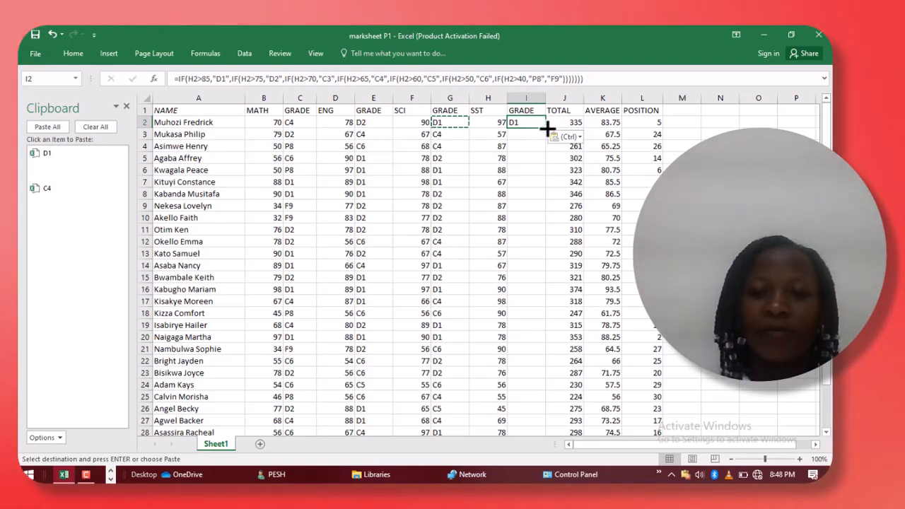
{"action": "double_click", "coordinate": [546, 128]}
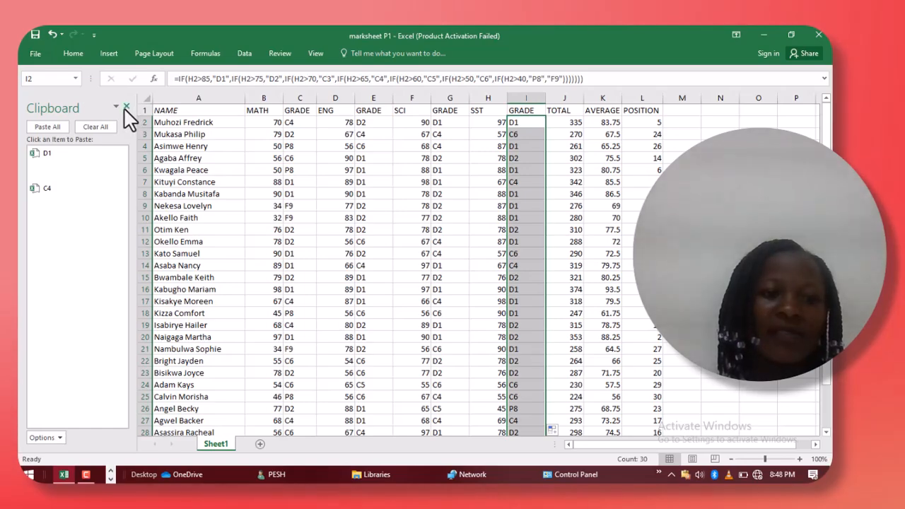
{"action": "left_click", "coordinate": [127, 107]}
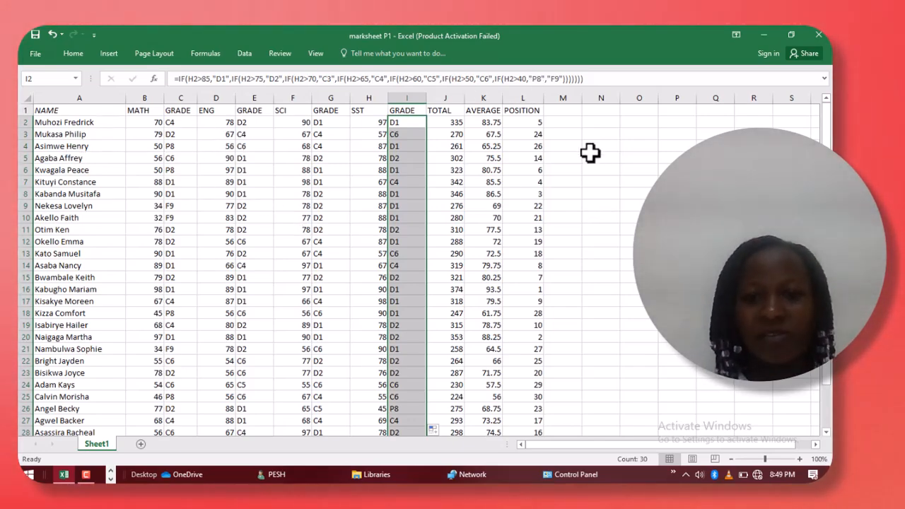
Step: Add the header "comments" in M1, beside the POSITION column
{"action": "left_click", "coordinate": [563, 111]}
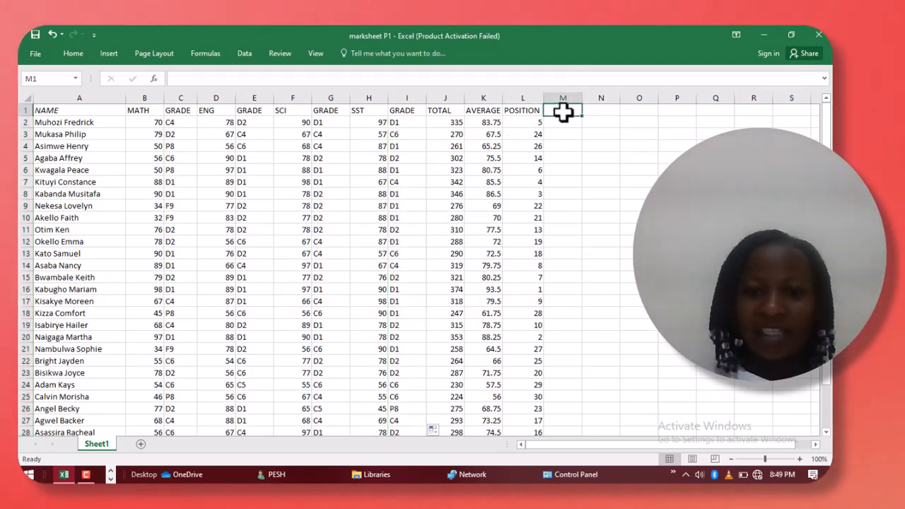
{"action": "type", "text": "c"}
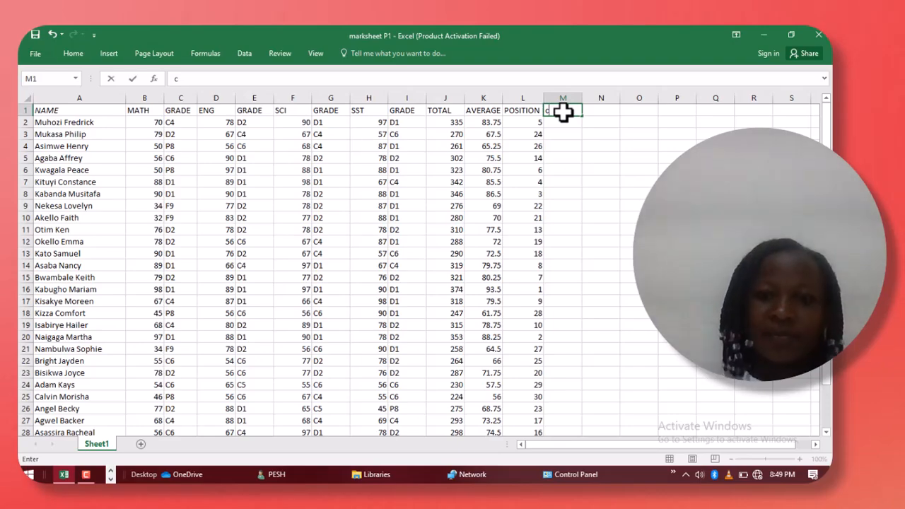
{"action": "type", "text": "omments"}
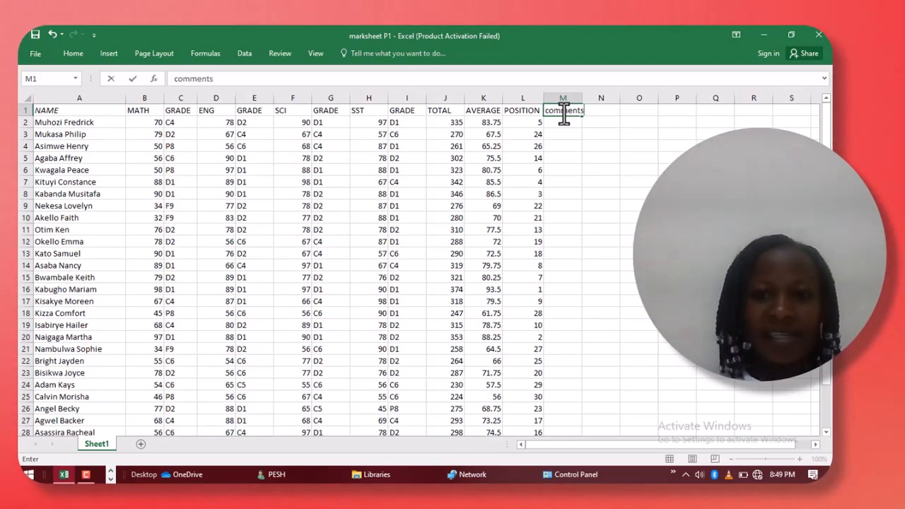